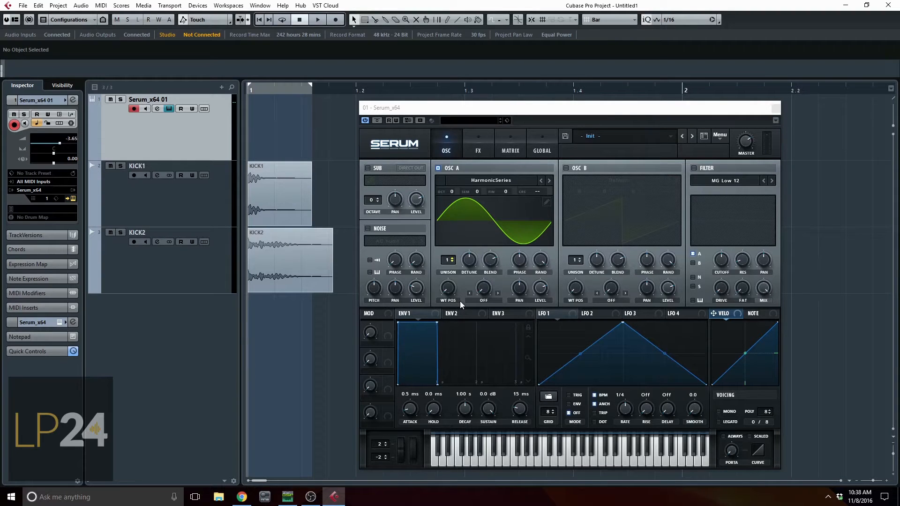
Set the OSC A warp mode to Bend +/- and adjust its warp amount.
left_click(479, 300)
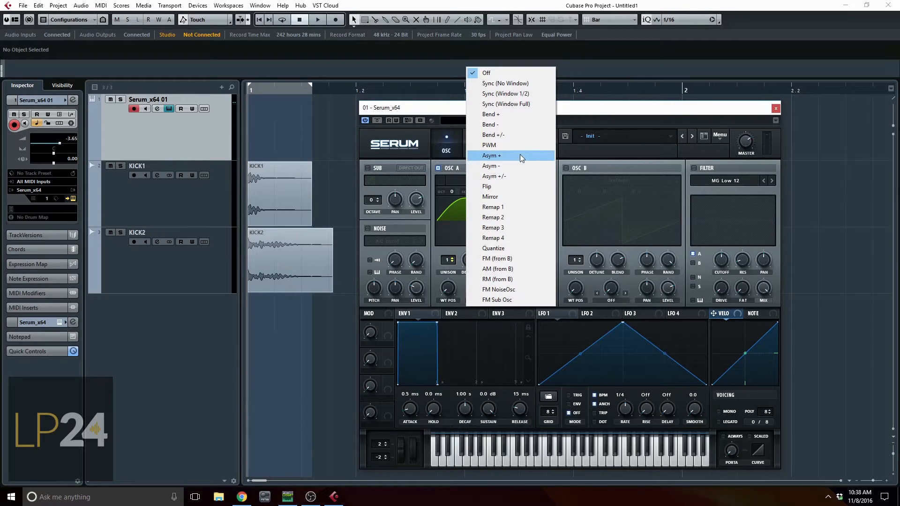
left_click(519, 134)
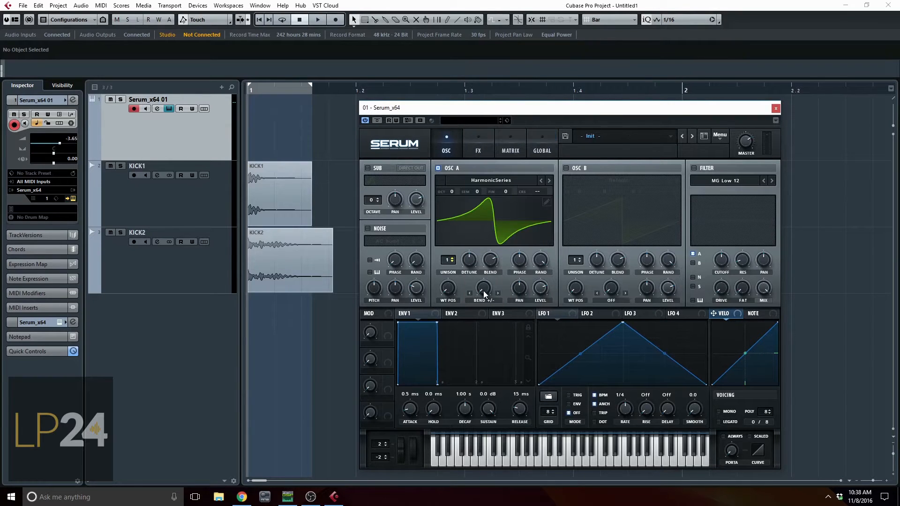
left_click_drag(483, 291, 482, 163)
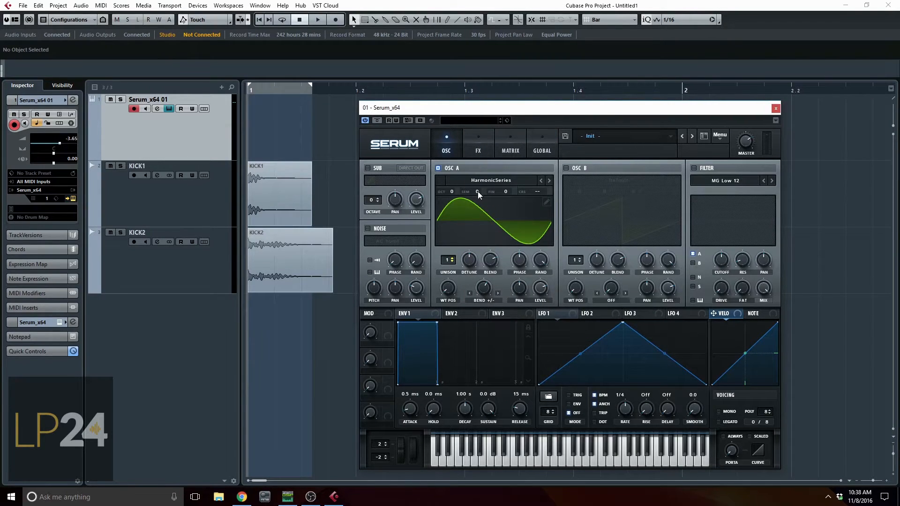
left_click_drag(484, 288, 457, 343)
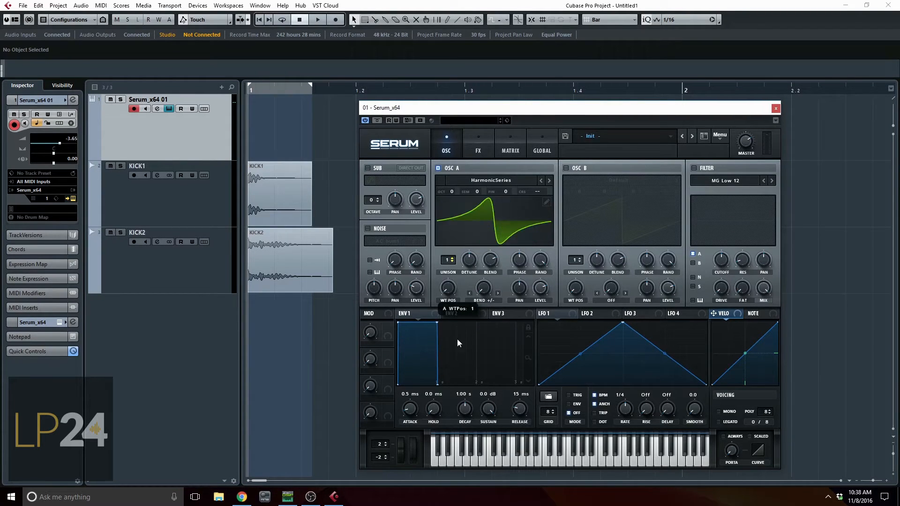
Render the OSC A warp into its wavetable and set the warp mode to Off.
left_click(720, 136)
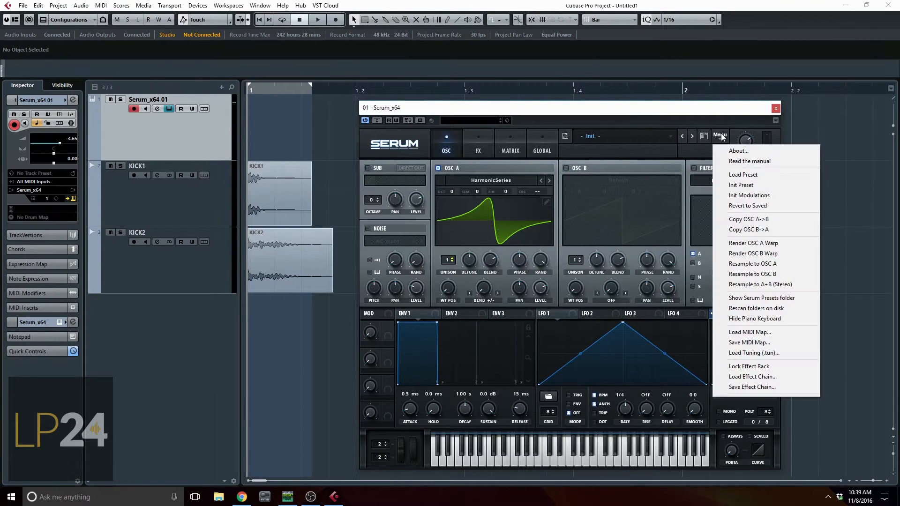
left_click(771, 247)
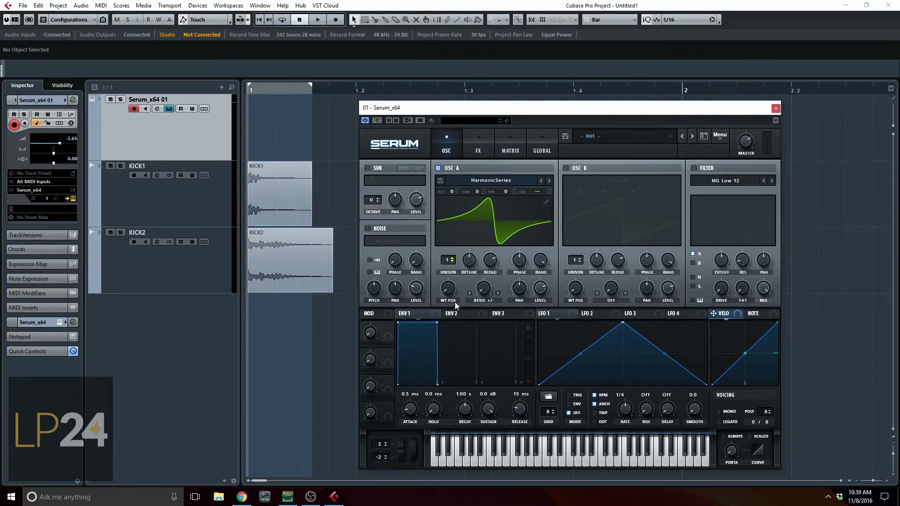
left_click(484, 295)
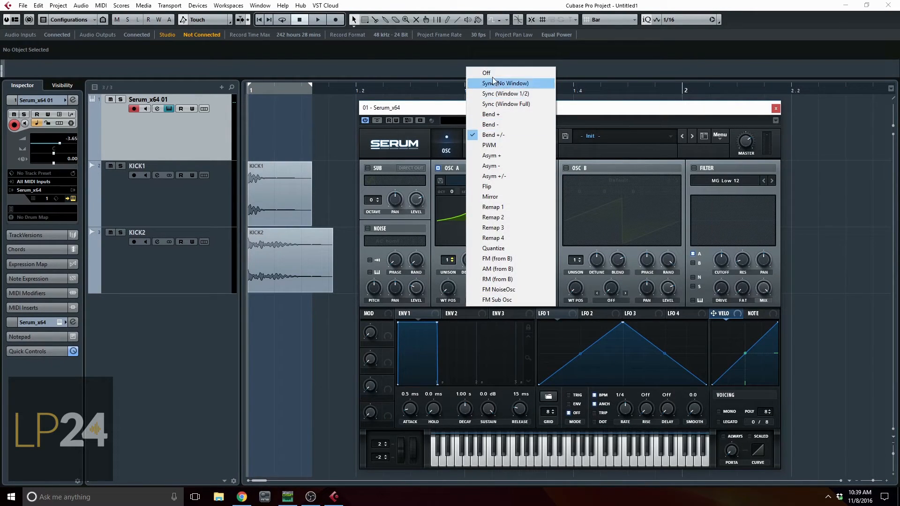
left_click(488, 72)
left_click_drag(443, 285, 470, 359)
Try the PWM warp mode on OSC A.
left_click(486, 300)
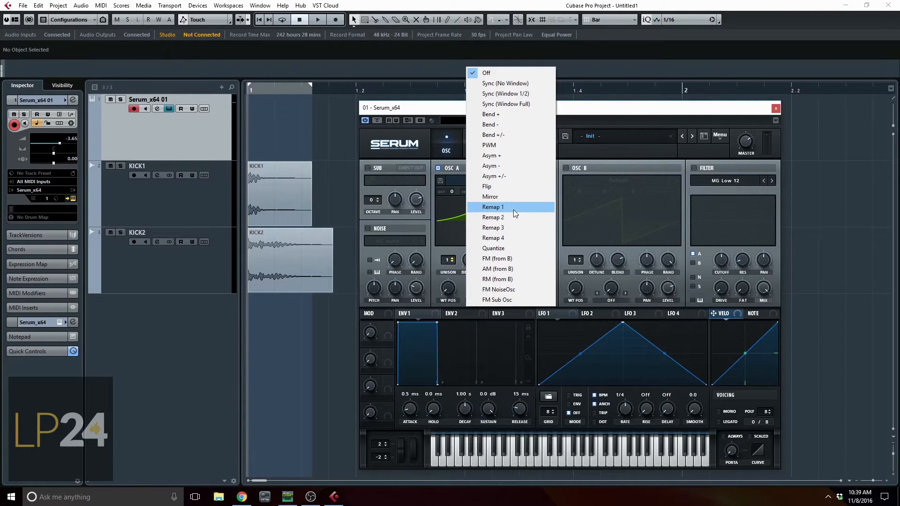
left_click(498, 145)
mouse_move(485, 288)
left_mouse_down()
mouse_move(503, 246)
mouse_move(507, 193)
mouse_move(481, 304)
left_mouse_up()
Set the OSC A warp mode to Sync (Window 1/2) and sweep the warp amount up and back down.
left_click(482, 301)
left_click(506, 94)
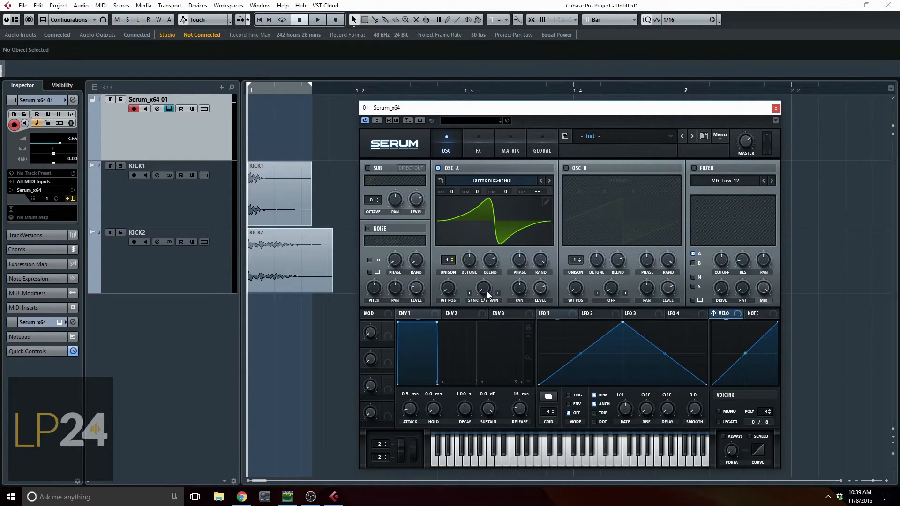
left_click_drag(483, 288, 505, 187)
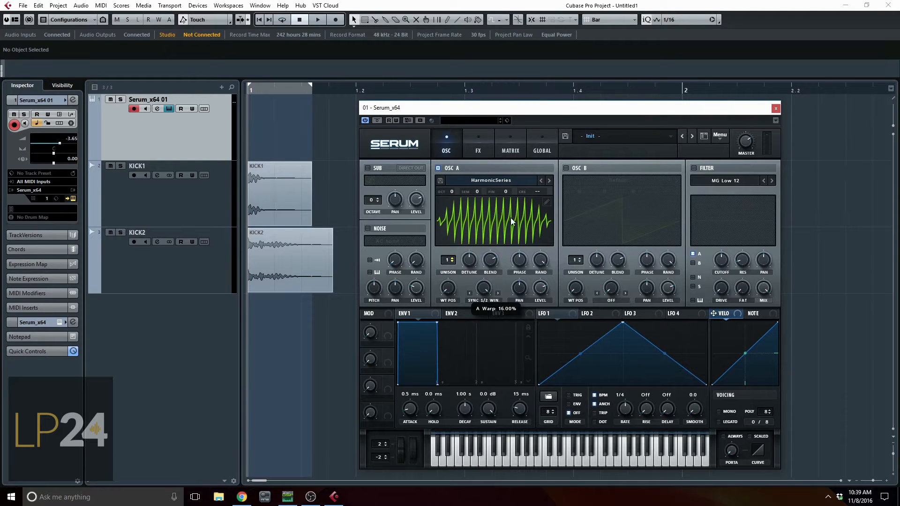
left_click_drag(510, 217, 496, 371)
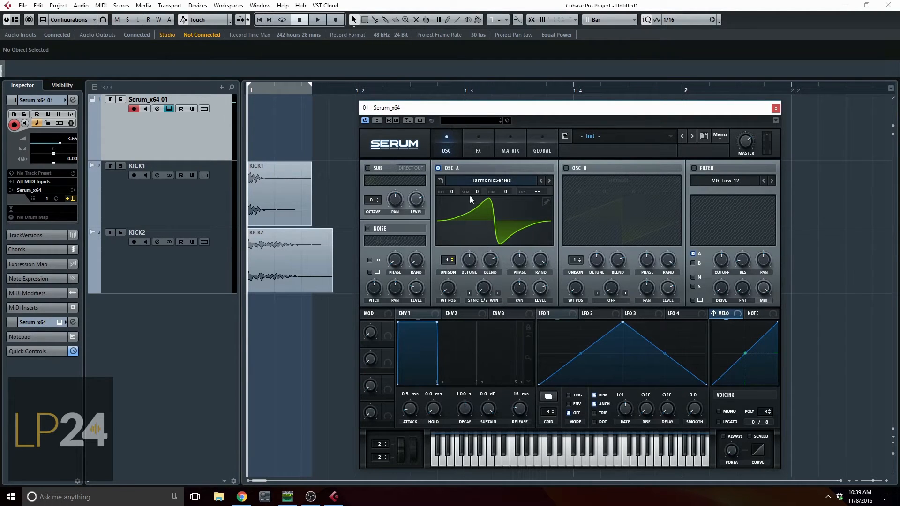
Render the Sync (Window 1/2) warp into OSC A's wavetable, switch the warp mode off and sweep the wavetable position.
left_click(720, 135)
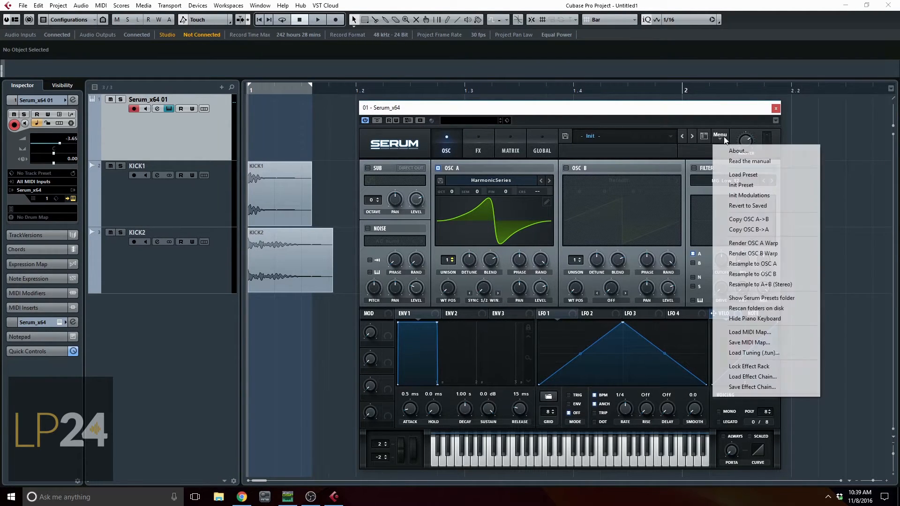
left_click(755, 246)
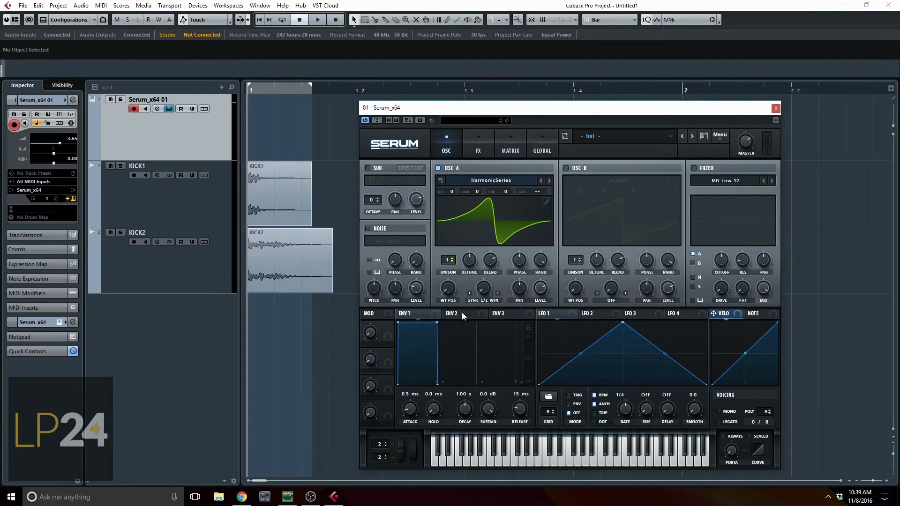
left_click(479, 297)
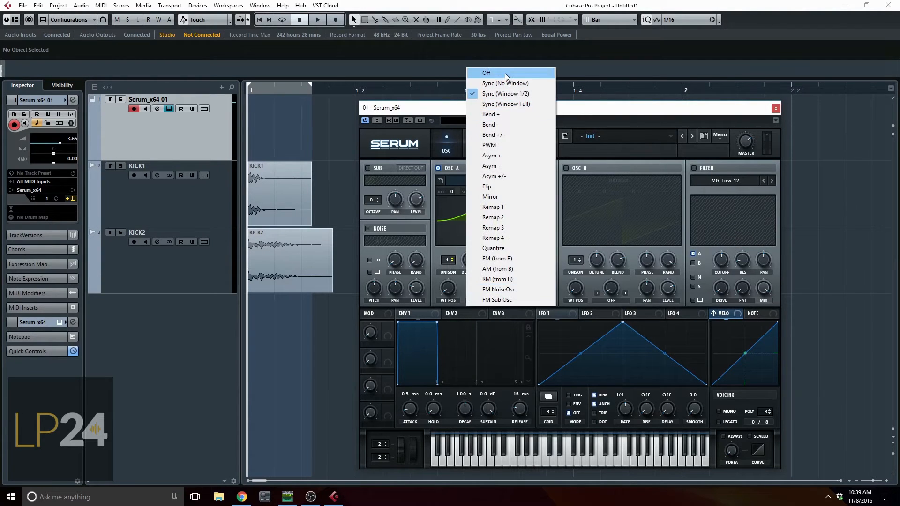
left_click(485, 72)
left_click_drag(448, 288, 482, 339)
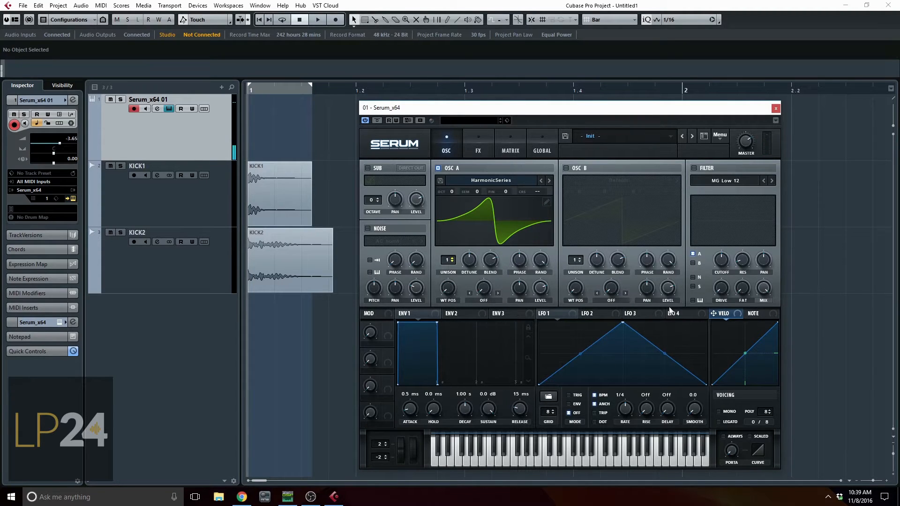
Enable the Sub oscillator with its level turned down and octave 1, and apply an adjusted FM Sub Osc warp to OSC A.
left_click(367, 168)
left_click_drag(416, 200, 422, 244)
left_click(485, 302)
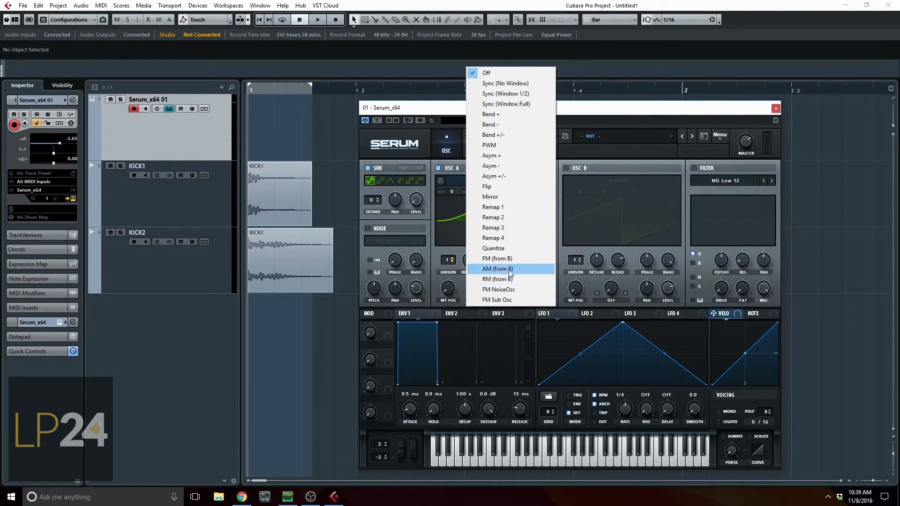
left_click(507, 299)
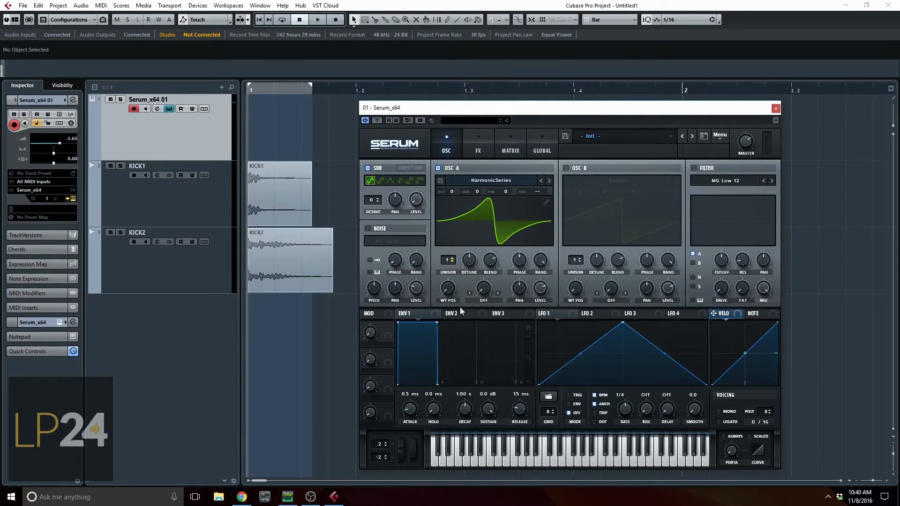
left_click(481, 300)
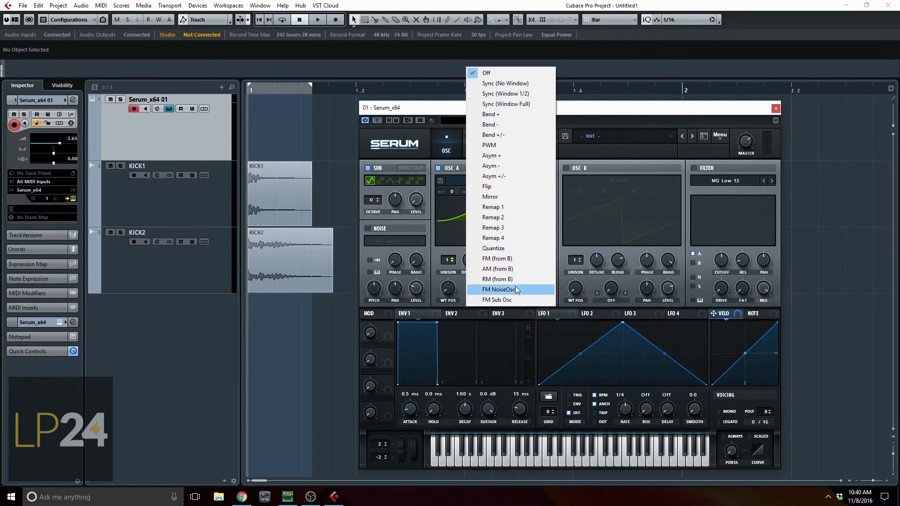
left_click(497, 259)
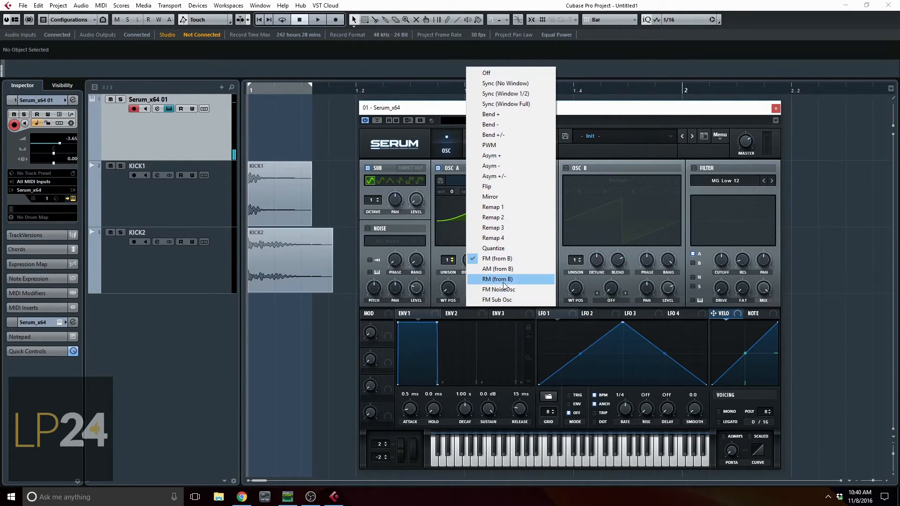
left_click(501, 301)
left_click_drag(486, 291, 494, 263)
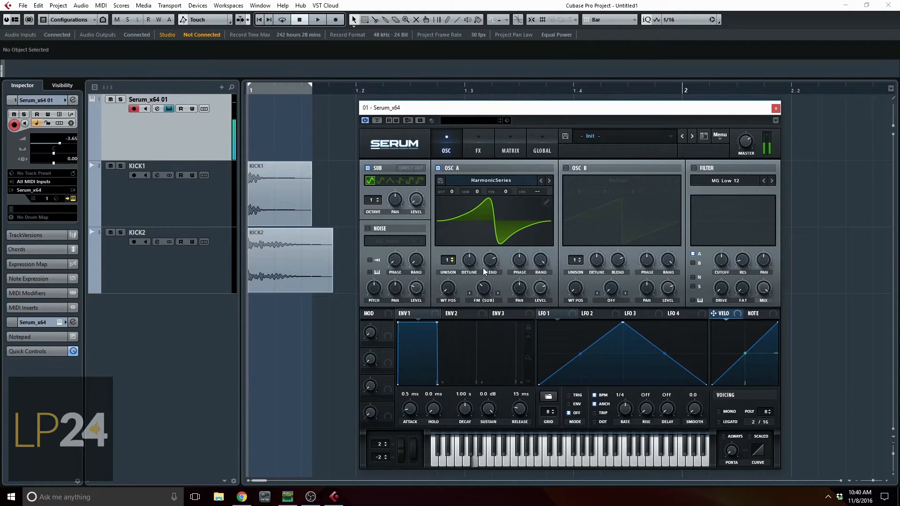
left_click_drag(444, 291, 450, 263)
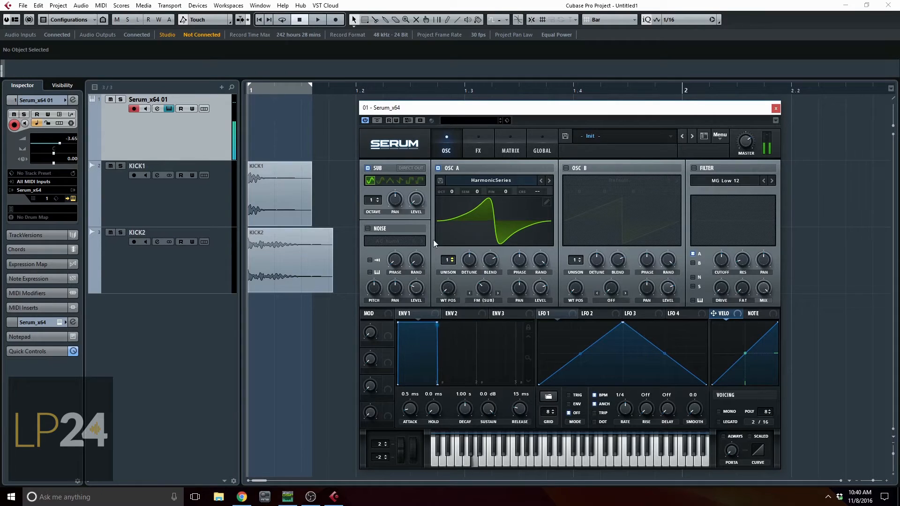
Try to render the OSC A warp with the FM Sub Osc mode active.
left_click(720, 142)
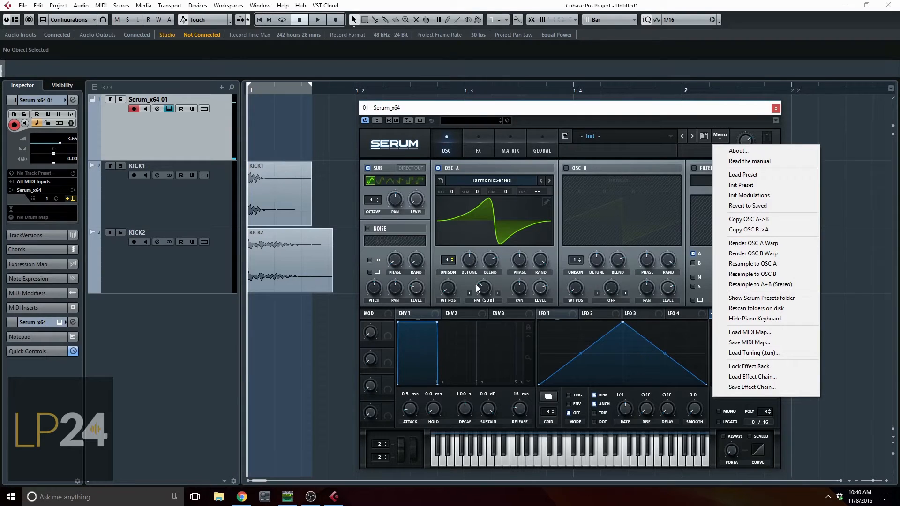
left_click(744, 244)
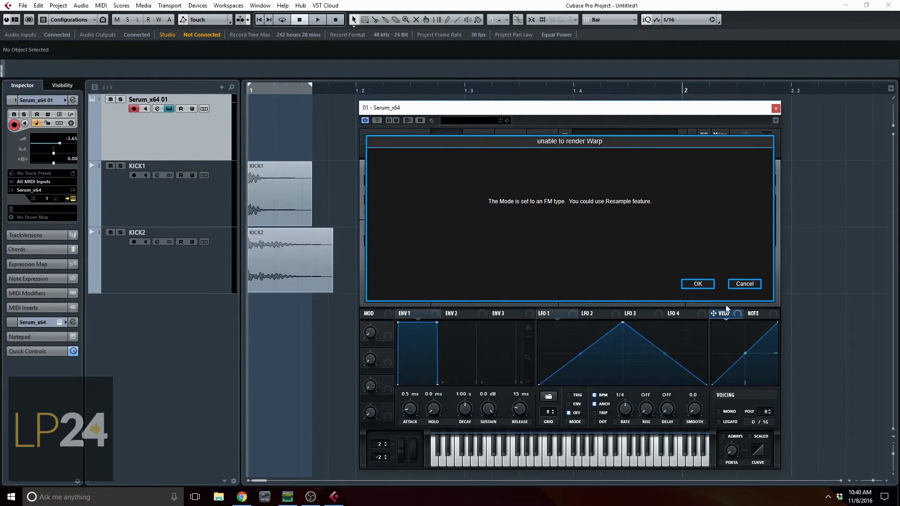
left_click(729, 286)
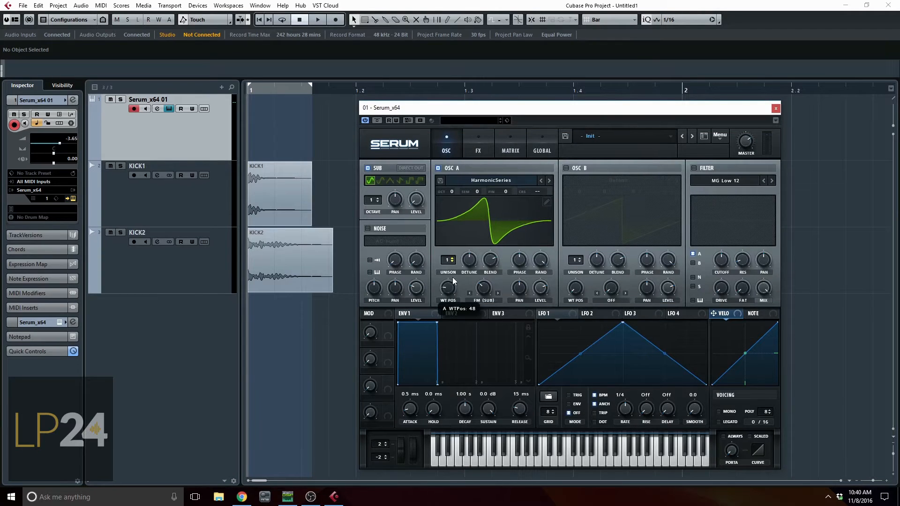
Resample the sound to OSC B and enable OSC B alone, with OSC A and the Sub oscillator switched off.
left_click(722, 137)
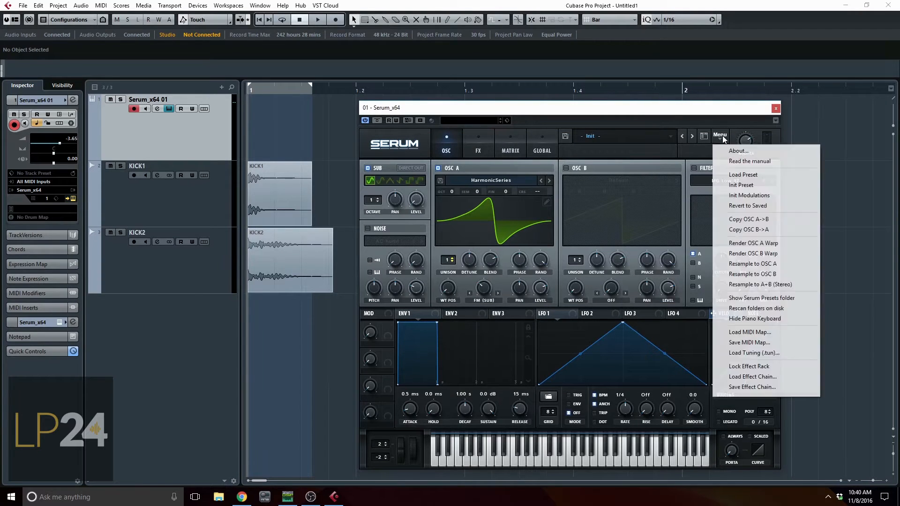
left_click(767, 274)
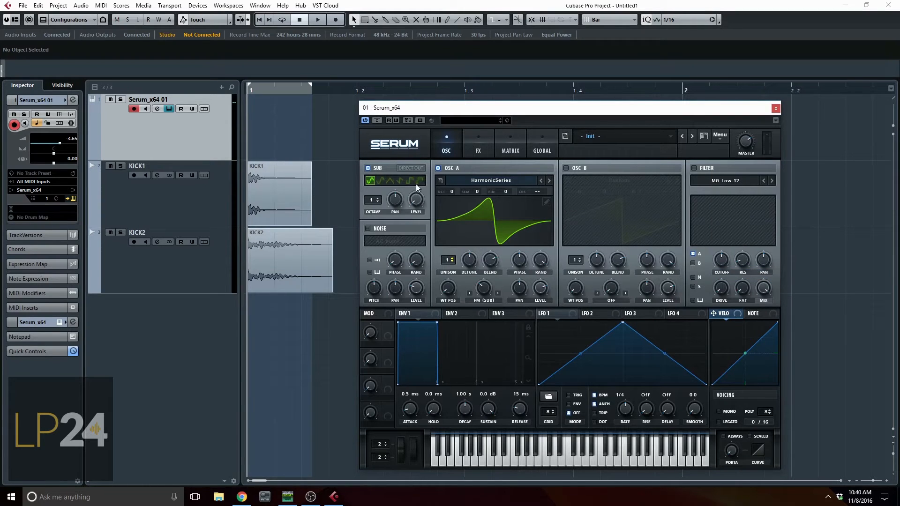
left_click(438, 168)
left_click(368, 168)
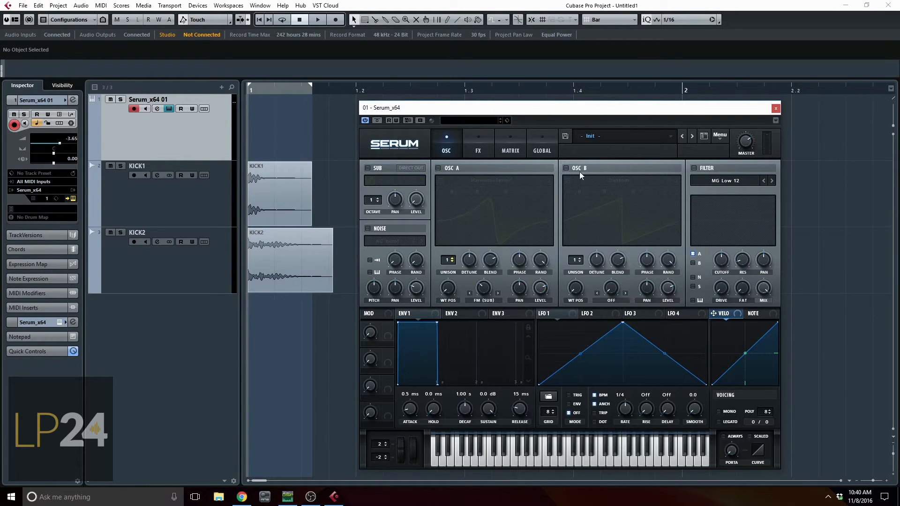
left_click(573, 167)
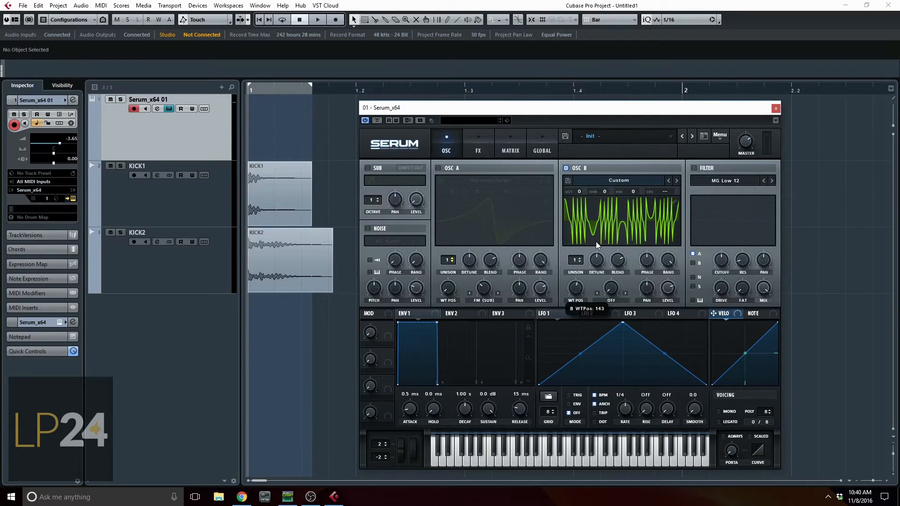
left_click_drag(591, 329, 659, 332)
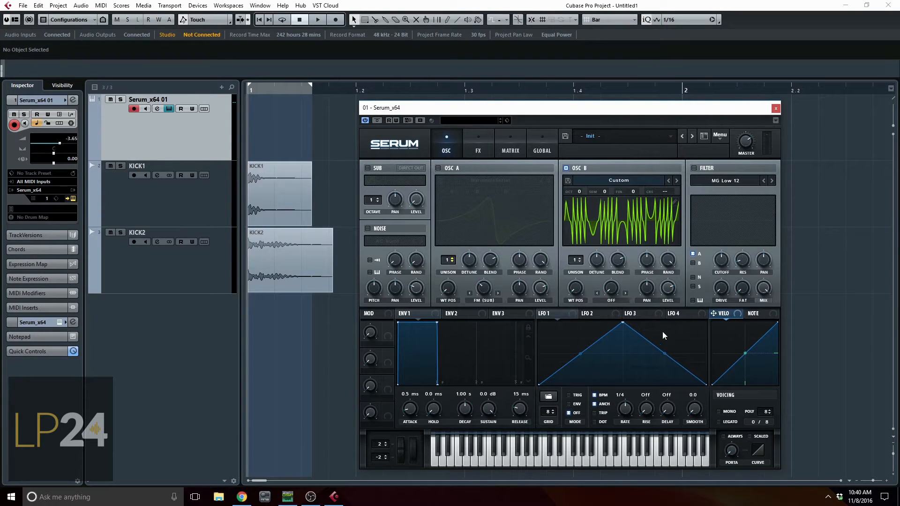
Re-enable OSC A alongside OSC B, with OSC A's octave at -1 and OSC B's octave at -2.
left_click_drag(579, 191, 588, 229)
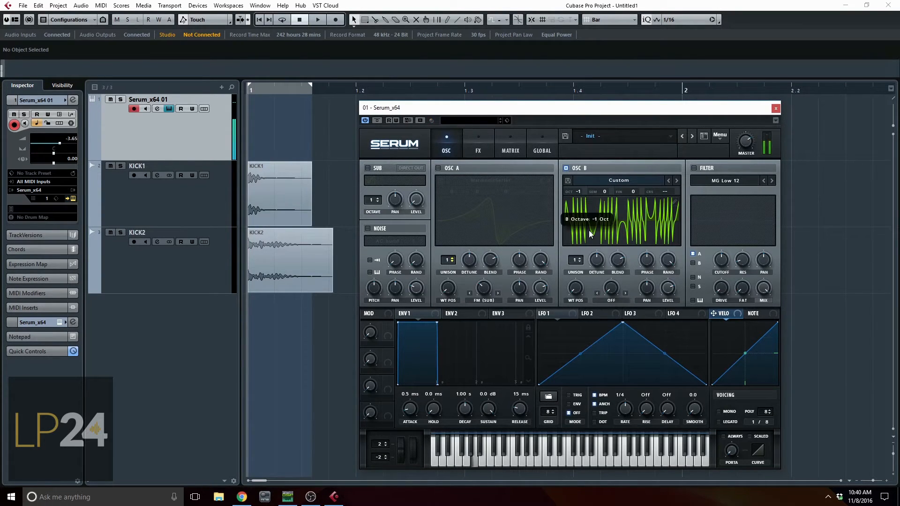
left_click(437, 168)
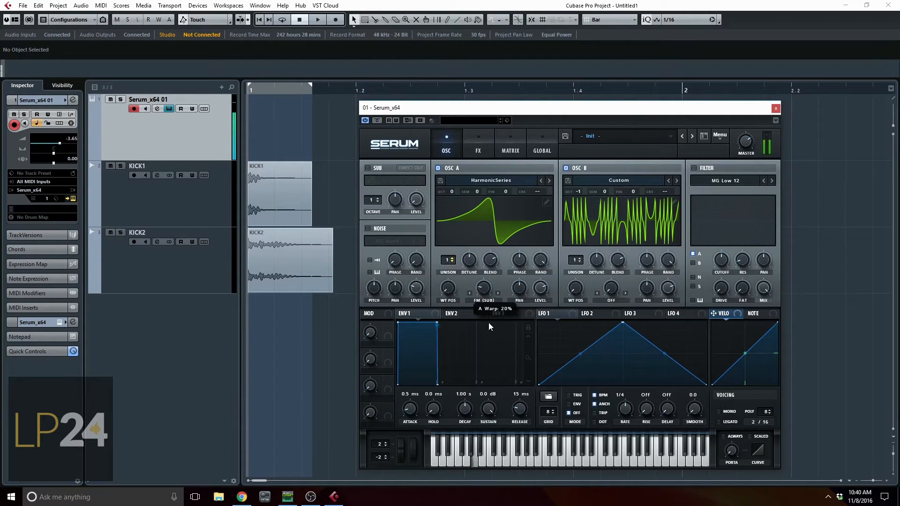
left_click_drag(449, 293, 457, 251)
left_click_drag(580, 187, 585, 216)
left_click_drag(666, 327, 666, 290)
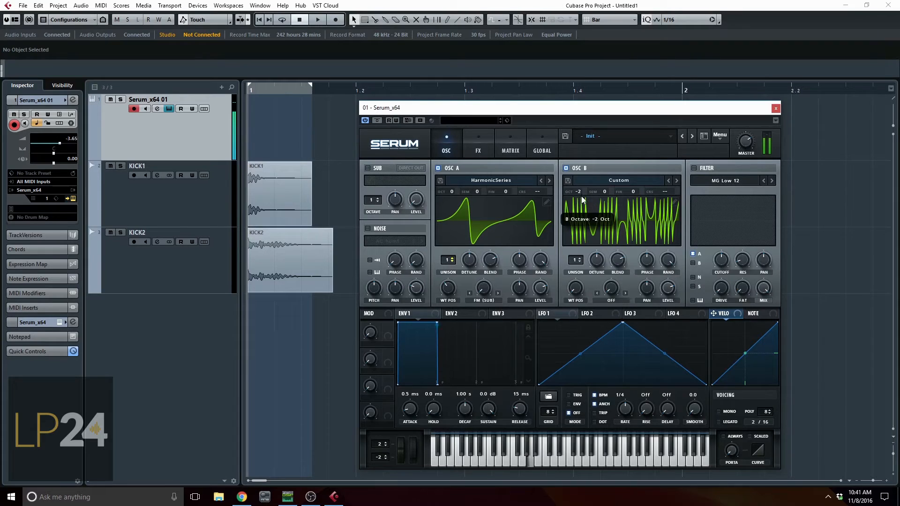
left_click_drag(452, 191, 457, 211)
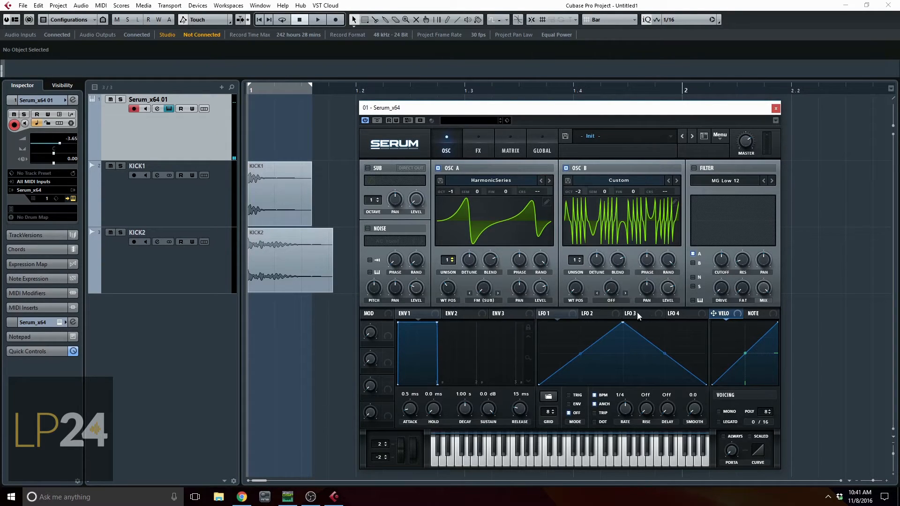
Enable the Flanger effect with BPM sync, adjust its rate and set its mix to 50%.
left_click(478, 151)
left_click(369, 198)
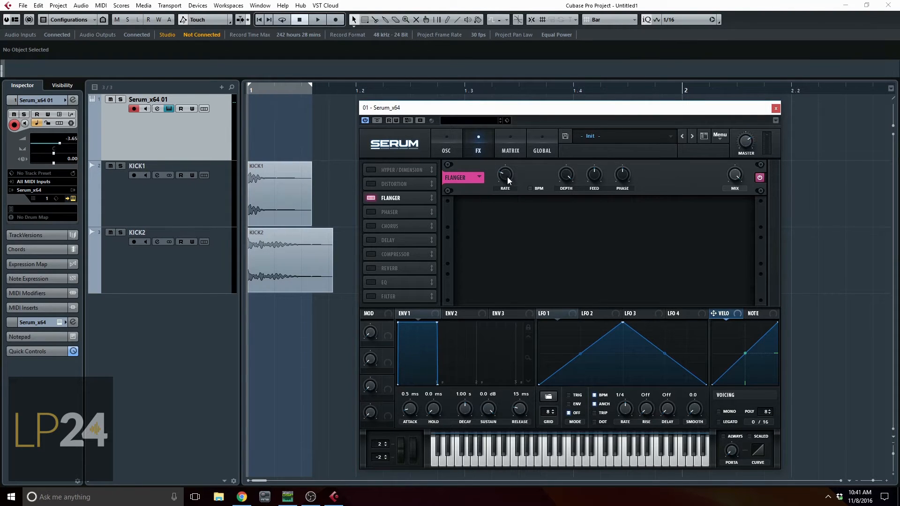
left_click(530, 189)
left_click_drag(504, 177, 502, 161)
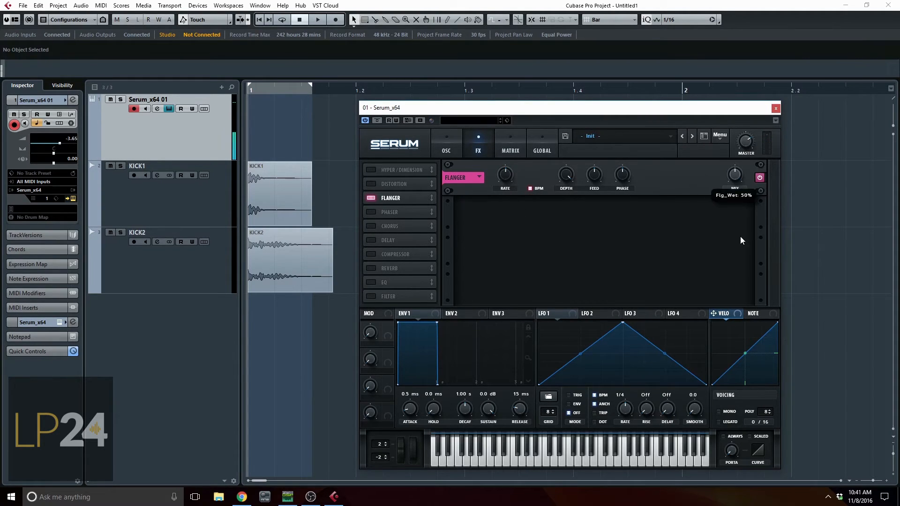
Resample the flanged sound to OSC A and switch off OSC B.
left_click(719, 136)
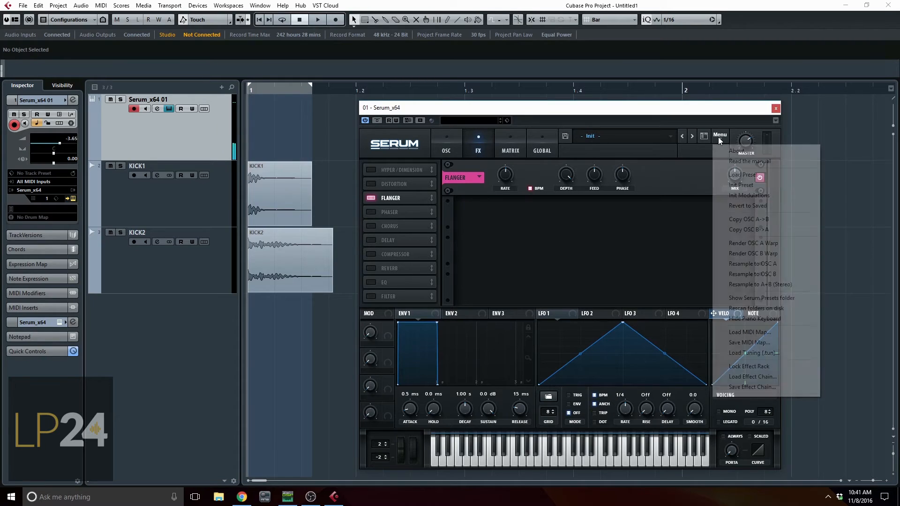
left_click(774, 263)
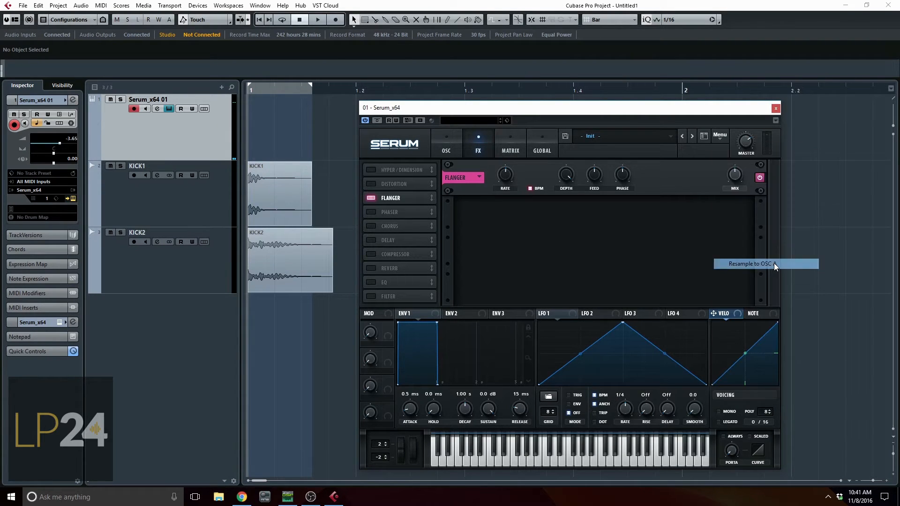
left_click(447, 149)
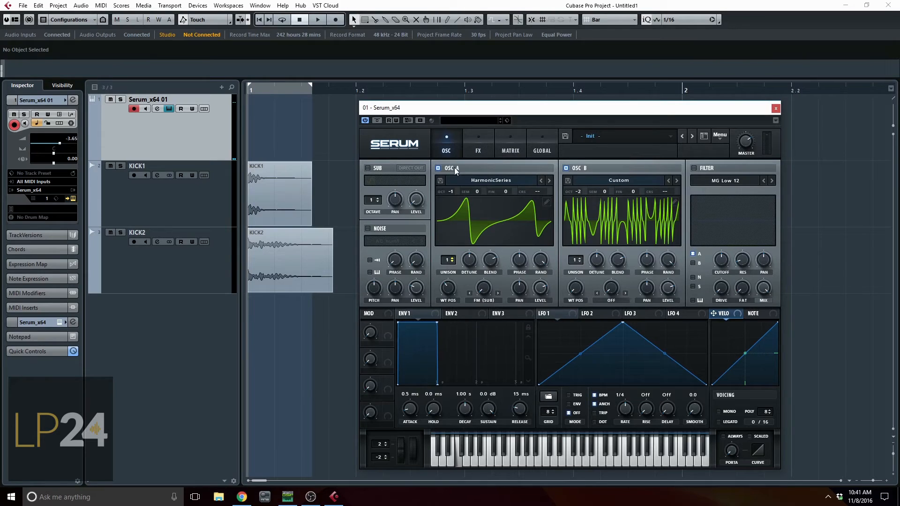
left_click(566, 169)
Switch off the Flanger effect and sweep OSC A's wavetable position, ending at 40.
left_click(543, 147)
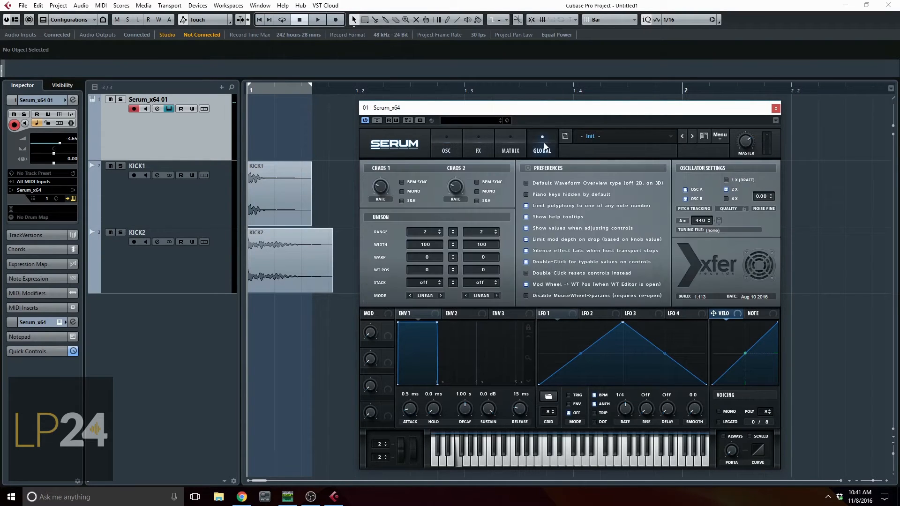
left_click(510, 148)
left_click(466, 151)
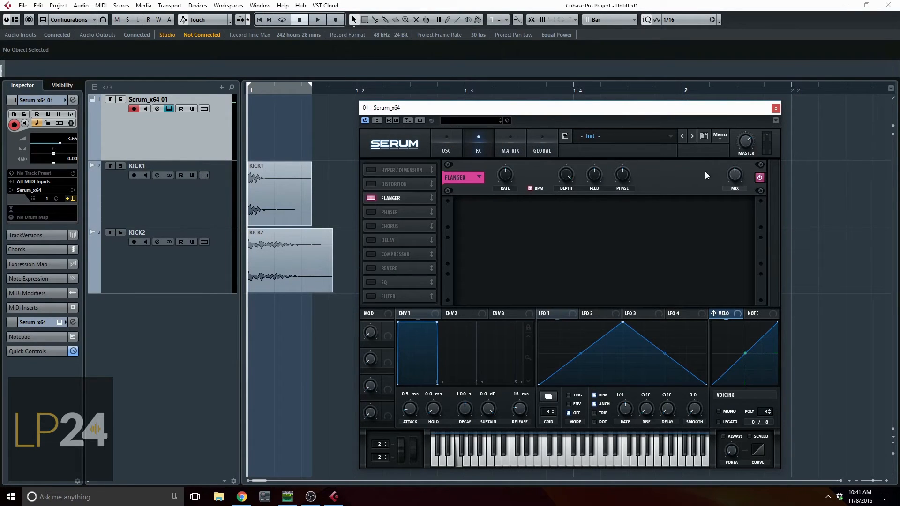
left_click(759, 178)
left_click(450, 150)
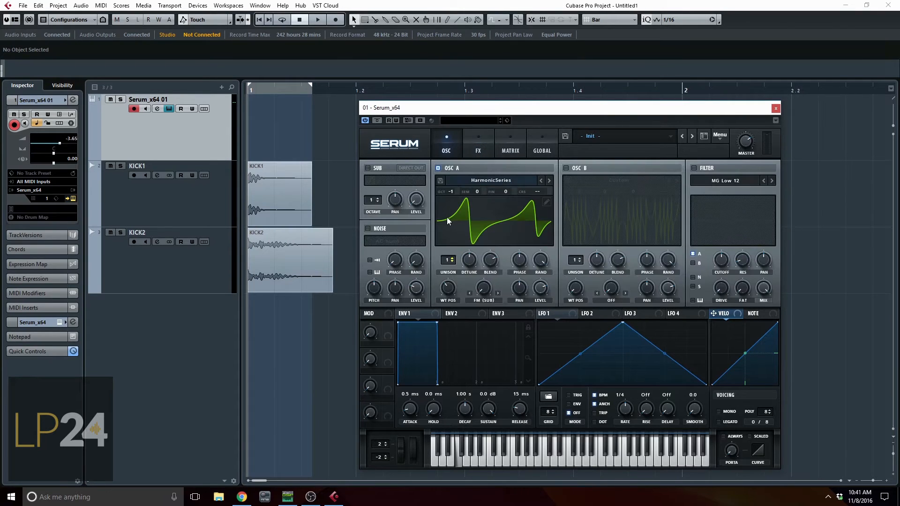
left_click_drag(454, 289, 466, 401)
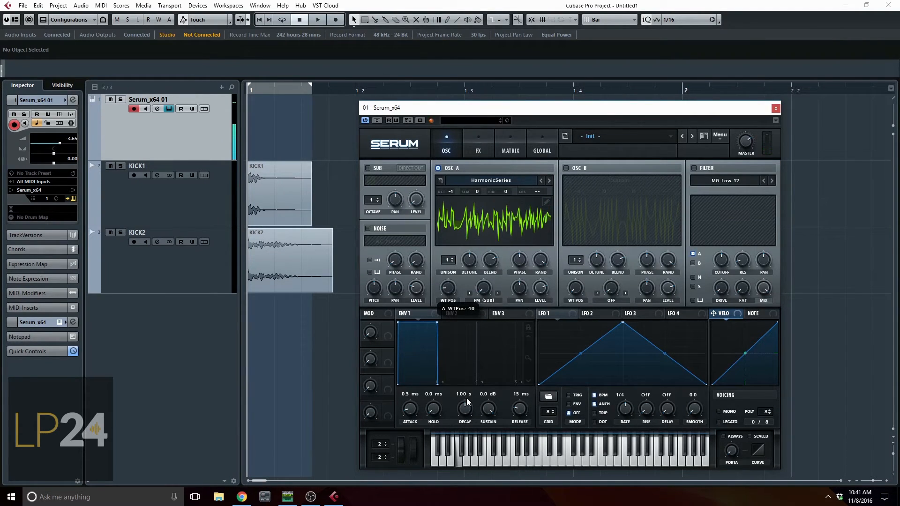
In OSC A's wavetable editor, remove frames 2 to 255 as a multiselection, keeping only the first and last frames.
left_click(547, 202)
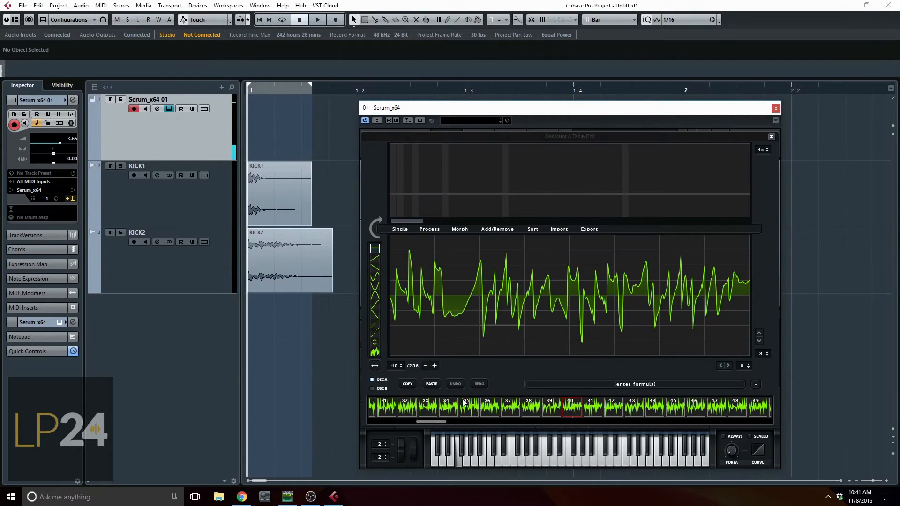
left_click_drag(437, 420, 755, 426)
left_click(398, 409)
left_click(750, 411, "shift")
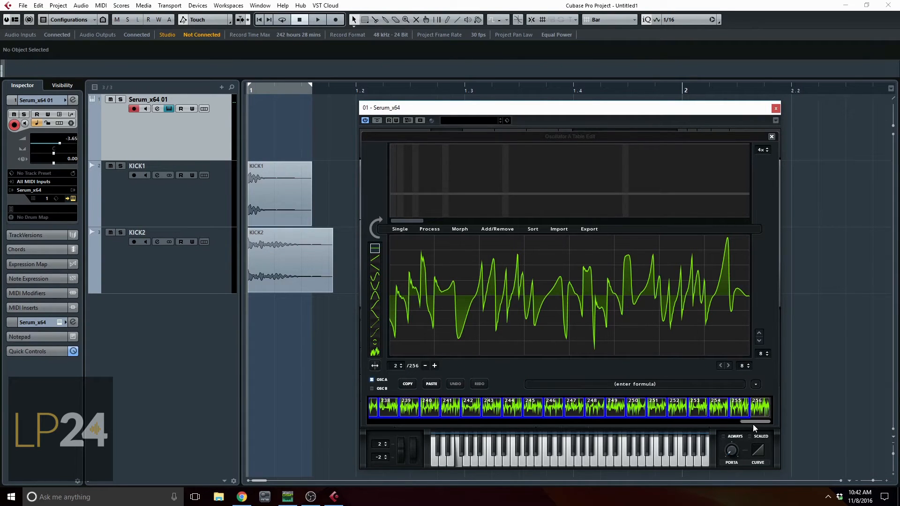
left_click(515, 233)
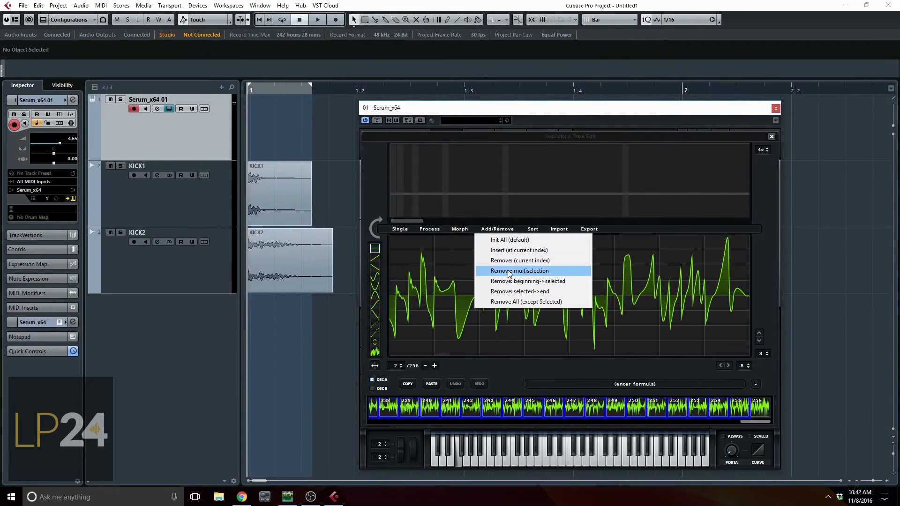
left_click(534, 268)
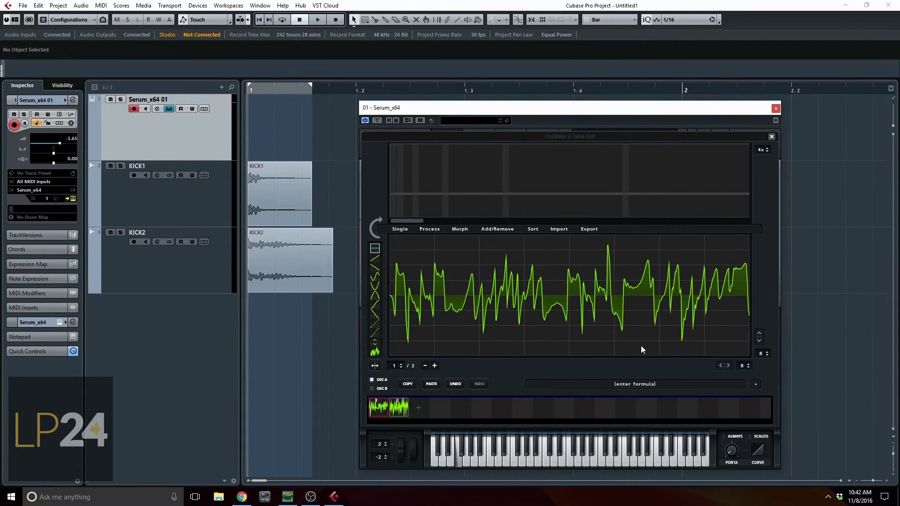
Morph OSC A's two remaining frames into a 256-frame table, close the wavetable editor and sweep the wavetable position.
left_click(398, 408, "shift")
left_click(459, 229)
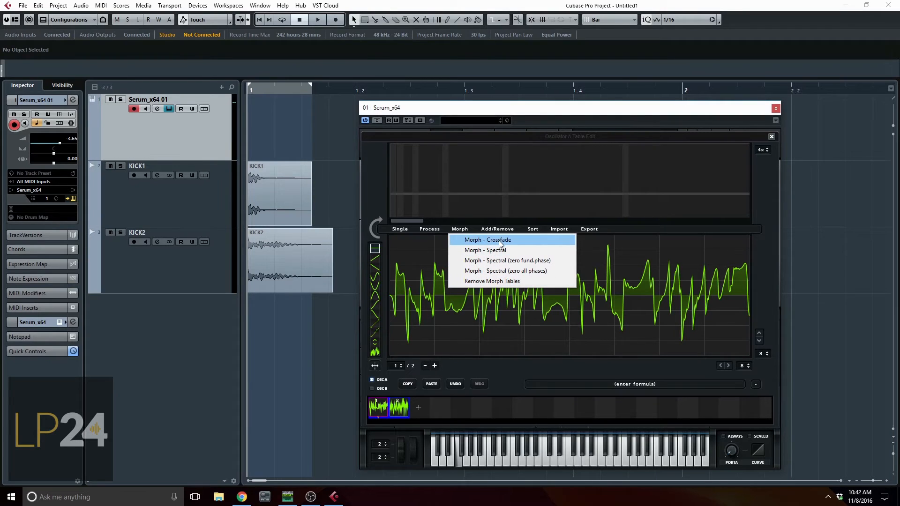
left_click(771, 136)
left_click_drag(451, 288, 459, 173)
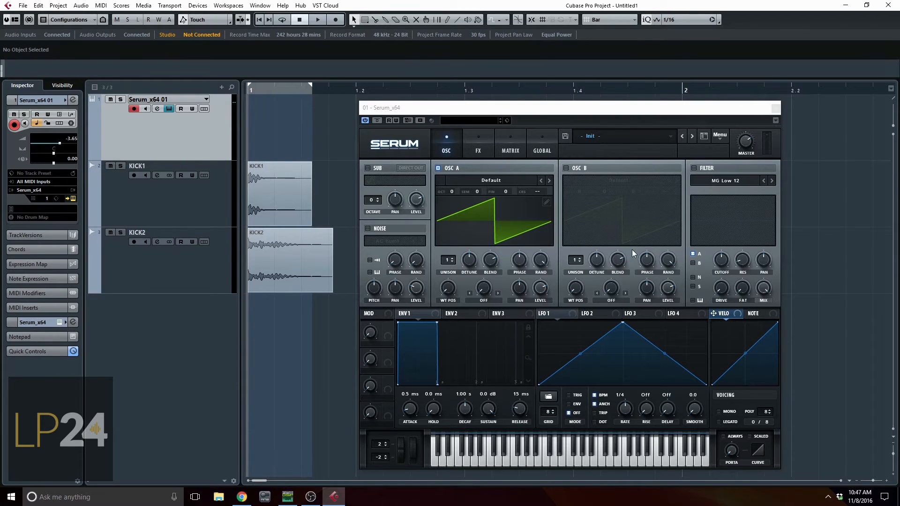
Load the Analog_BD_Sin wavetable into OSC A.
left_click(485, 291)
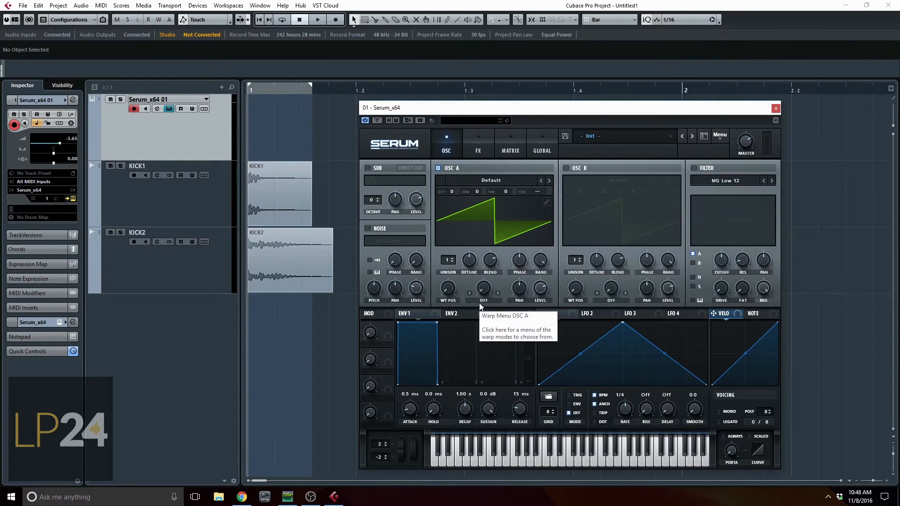
left_click(468, 180)
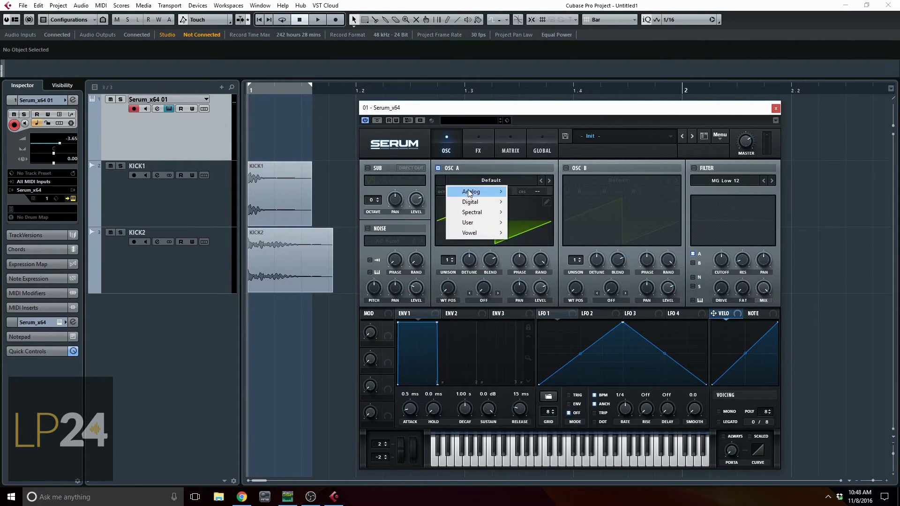
mouse_move(471, 191)
left_click(543, 208)
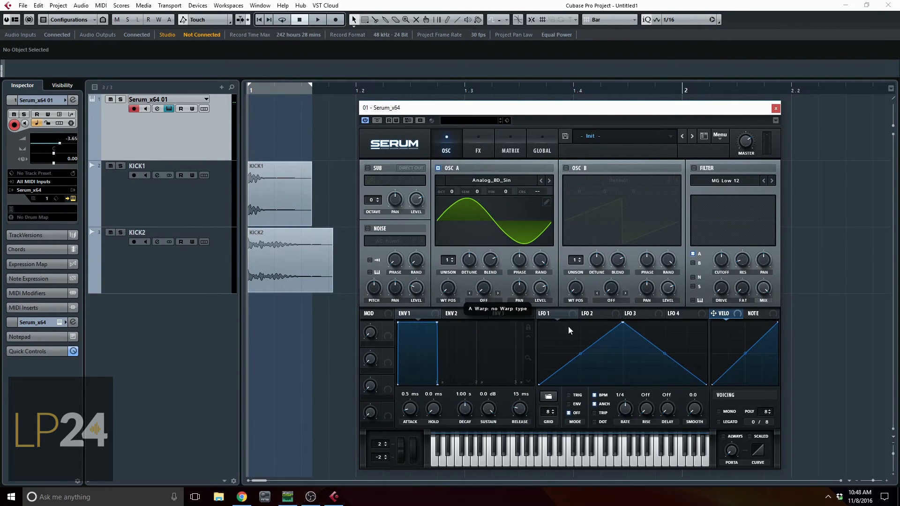
Modulate OSC A's warp with LFO 1 at an amount of 25 and set the LFO rate to bar.
left_click(573, 315)
left_click_drag(484, 293, 472, 311)
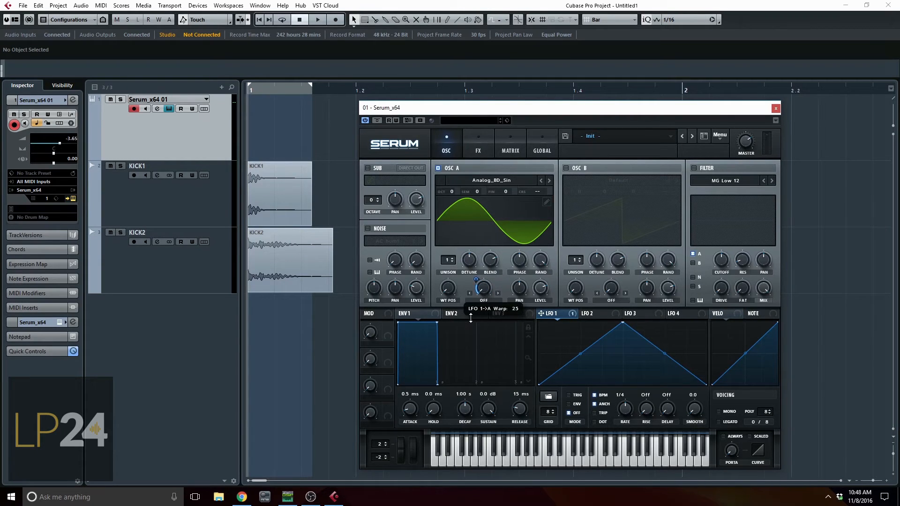
left_click_drag(627, 416, 626, 420)
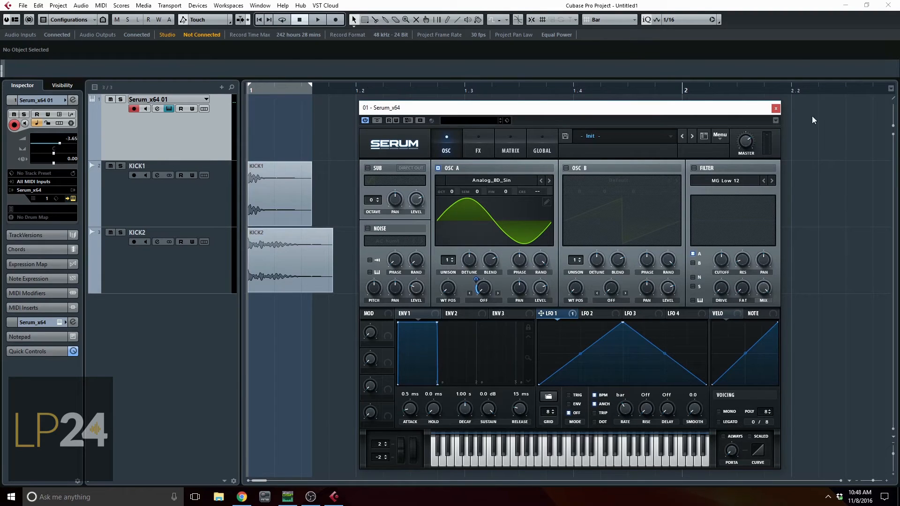
Set OSC A's warp mode to Sync (Window 1/2) with an LFO 1 amount of 21, and render the OSC A warp.
left_click(483, 300)
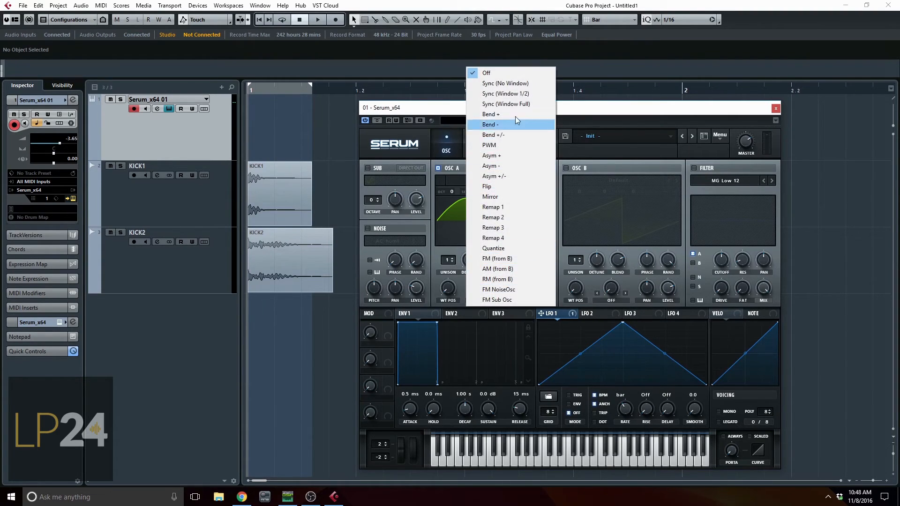
left_click(514, 94)
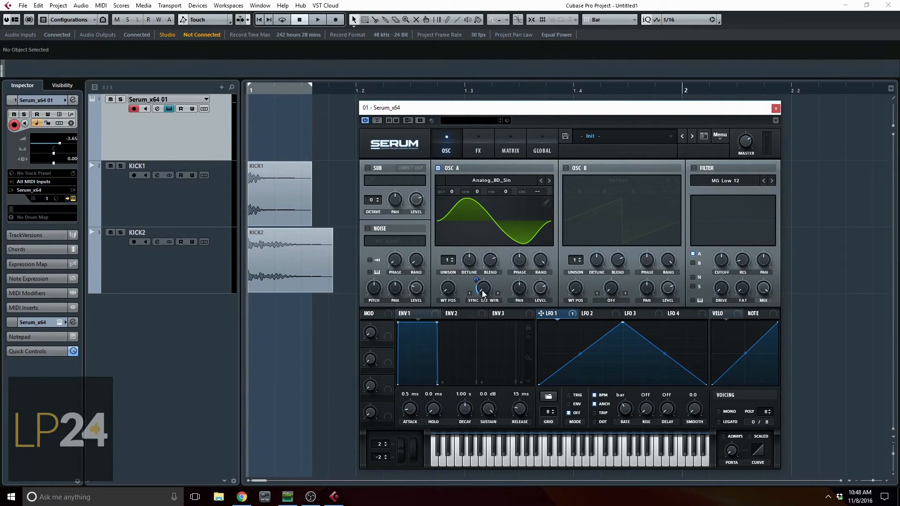
left_click_drag(478, 285, 475, 280)
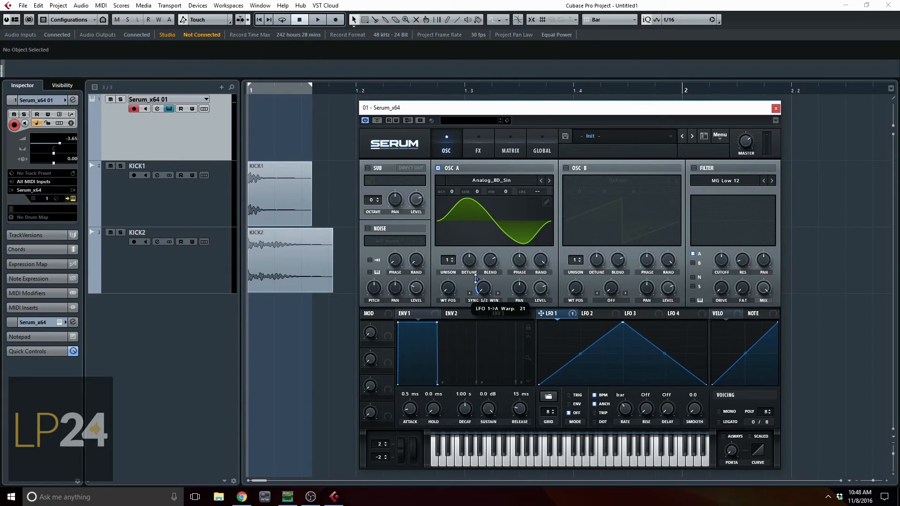
left_click(720, 136)
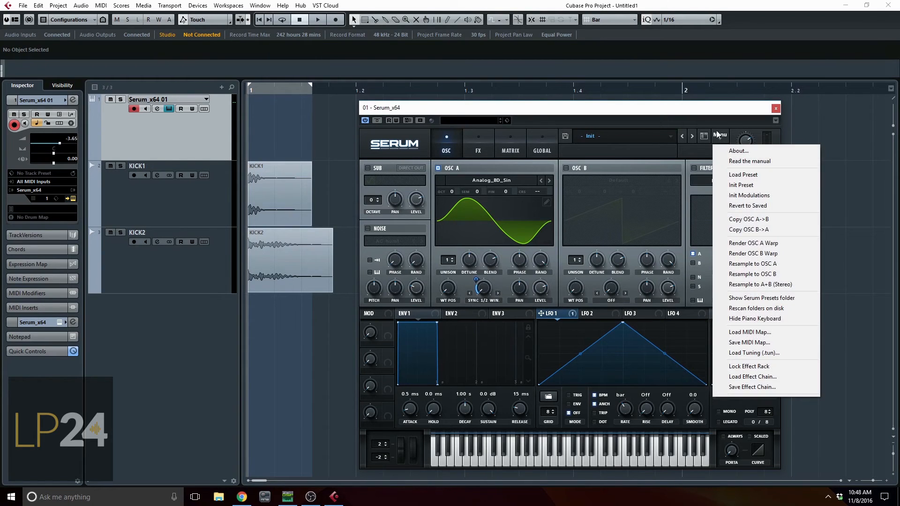
left_click(751, 243)
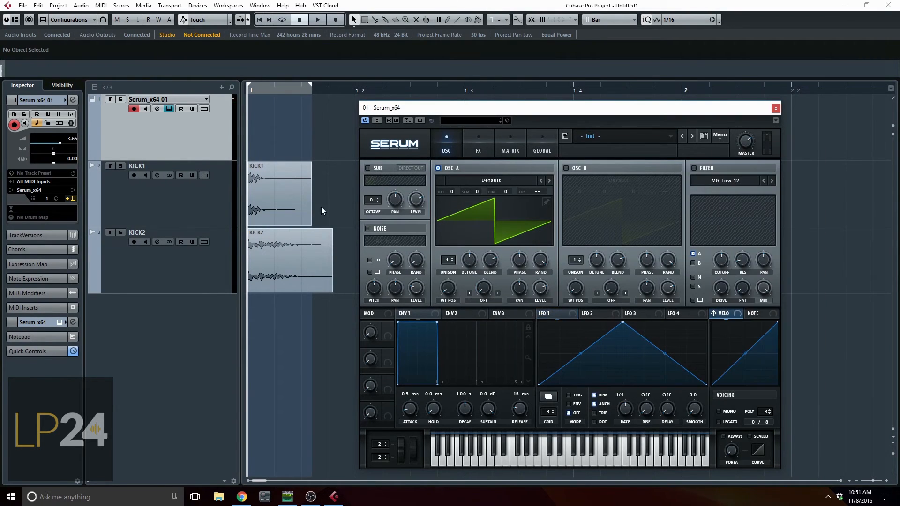
Import the KICK1 audio clip into OSC A as a wavetable and sweep its wavetable position.
left_click(266, 190)
left_click_drag(271, 180, 498, 204)
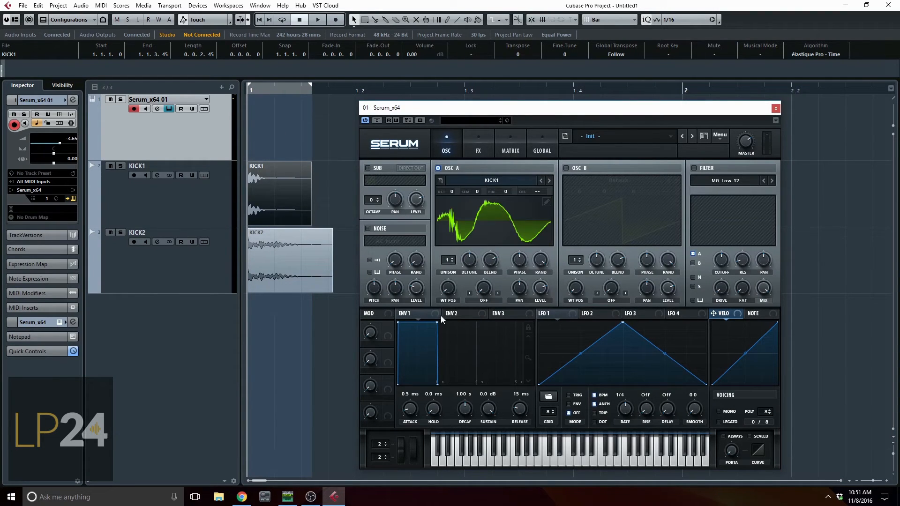
left_click_drag(450, 287, 485, 365)
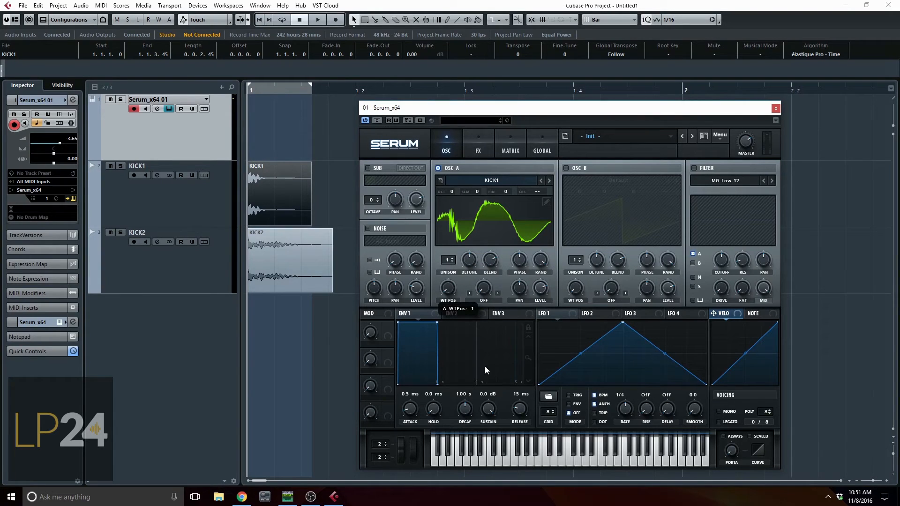
Enter 2048 as the formula in OSC A's wavetable editor to split at that many samples, and re-import the KICK1 clip.
left_click(547, 203)
left_click(631, 385)
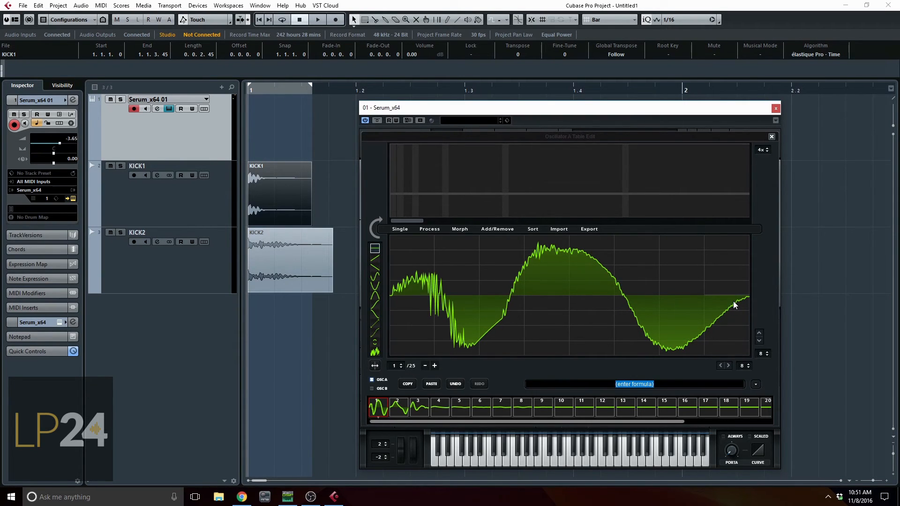
type("2048")
key("Return")
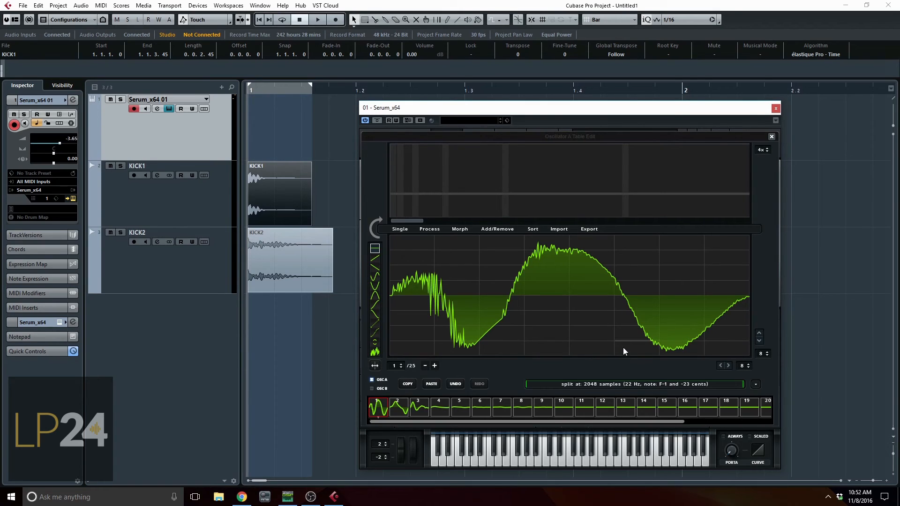
left_click_drag(287, 202, 598, 305)
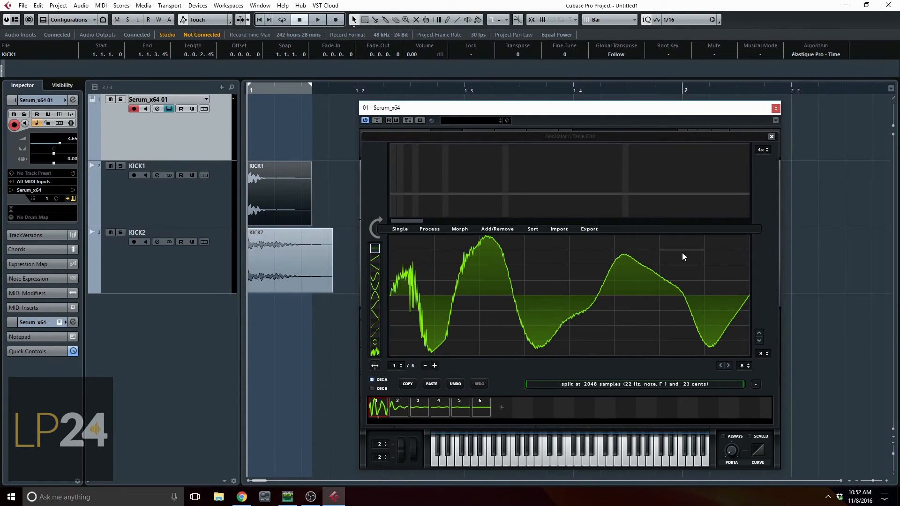
Set OSC A's import split to 9000 samples, re-import the KICK1 clip as a single frame and close the wavetable editor.
left_click(632, 386)
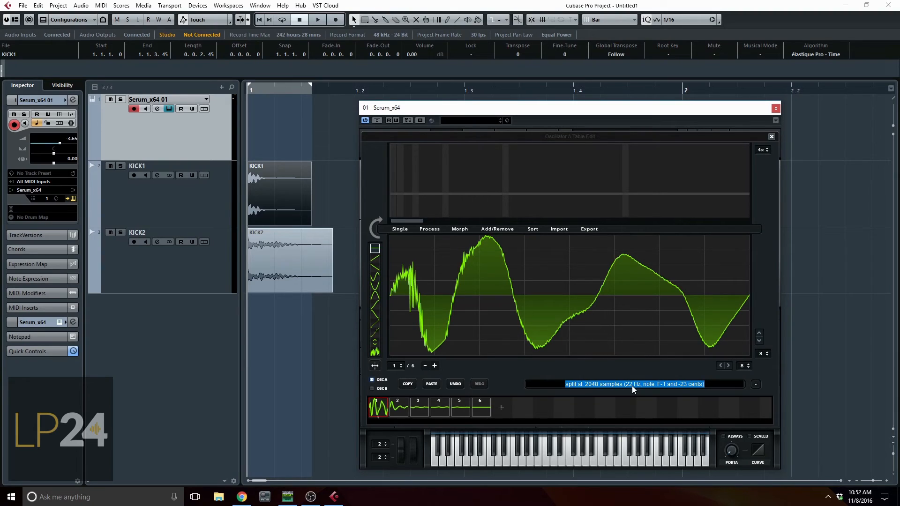
type("9000")
key("Return")
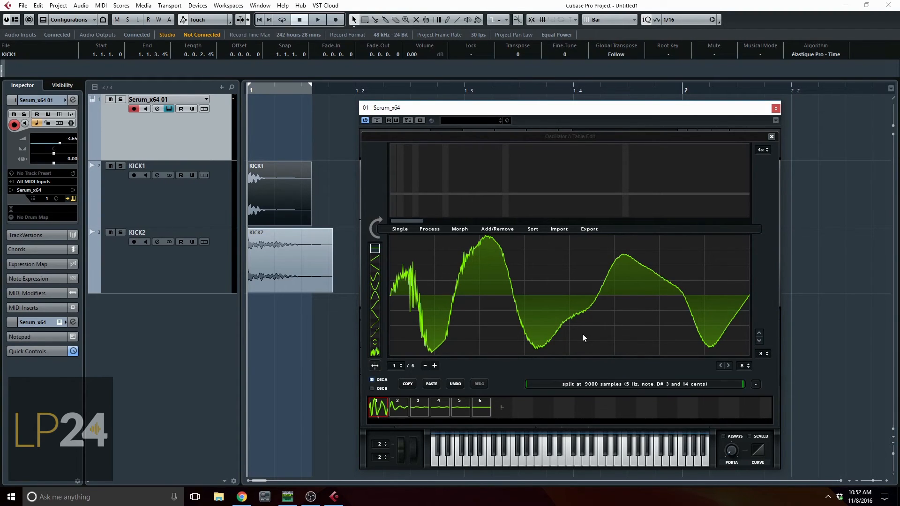
left_click_drag(284, 181, 495, 270)
left_click_drag(553, 287, 553, 287)
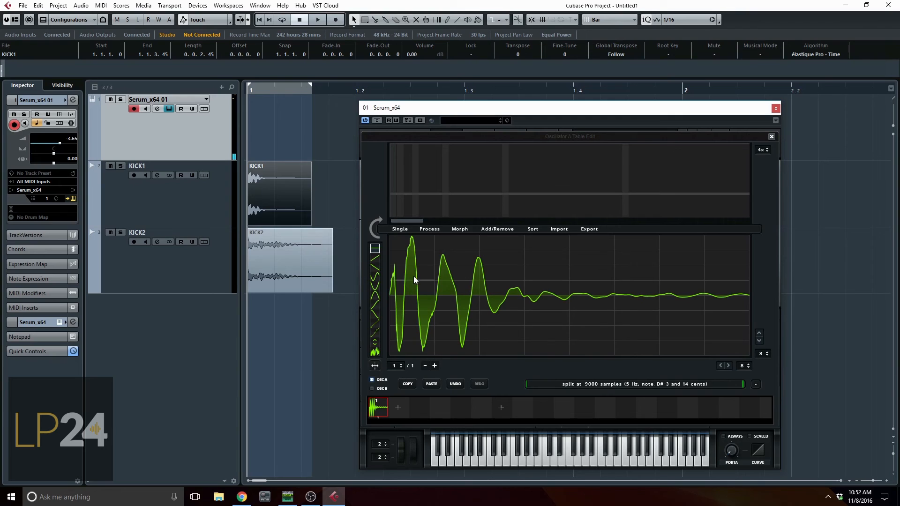
left_click(771, 136)
left_click_drag(451, 191, 459, 270)
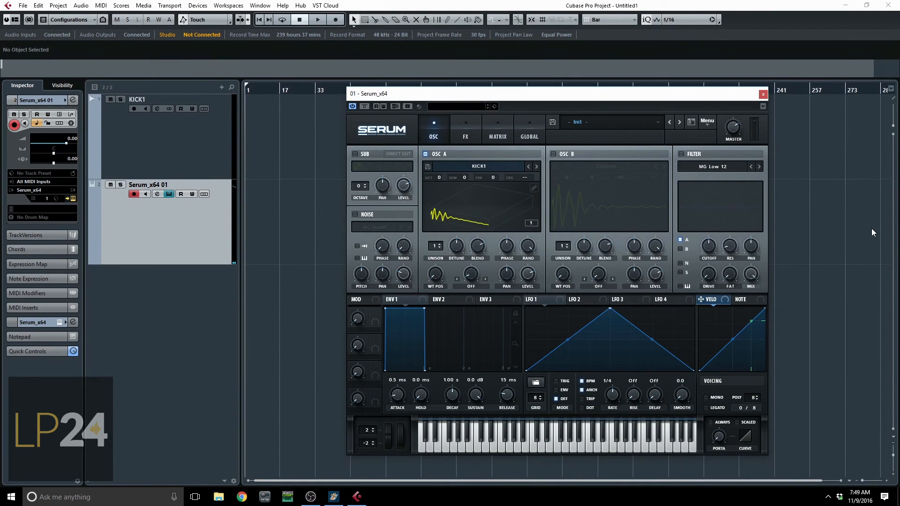
Copy OSC A to OSC B and set OSC B's fine tuning to -5 cents.
left_click(706, 128)
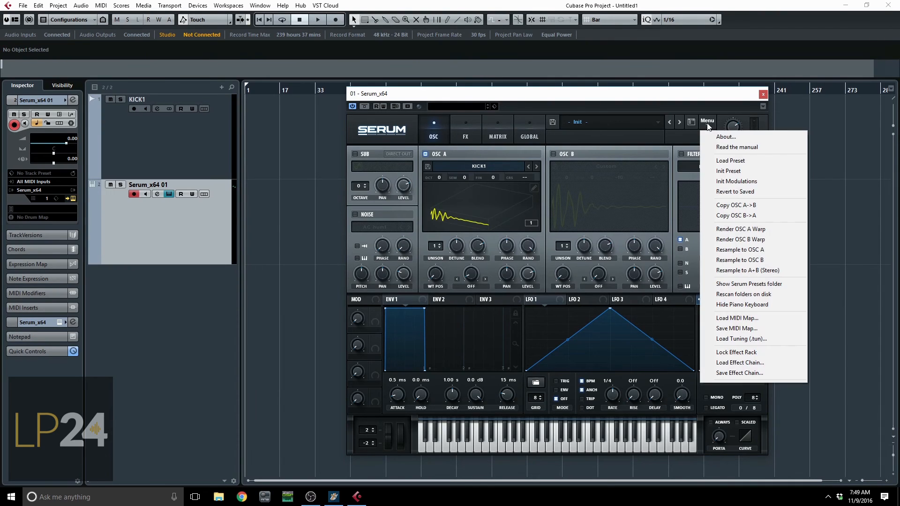
left_click(731, 205)
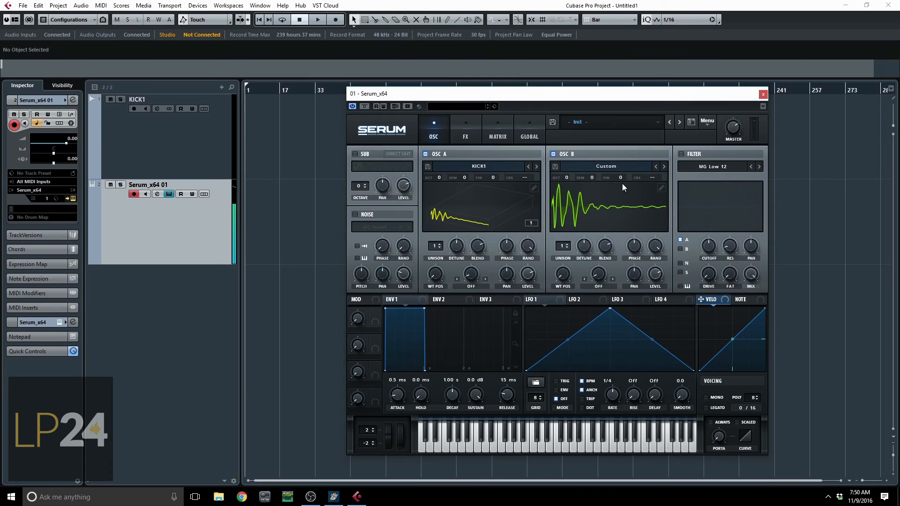
scroll(623, 180, "down", 2)
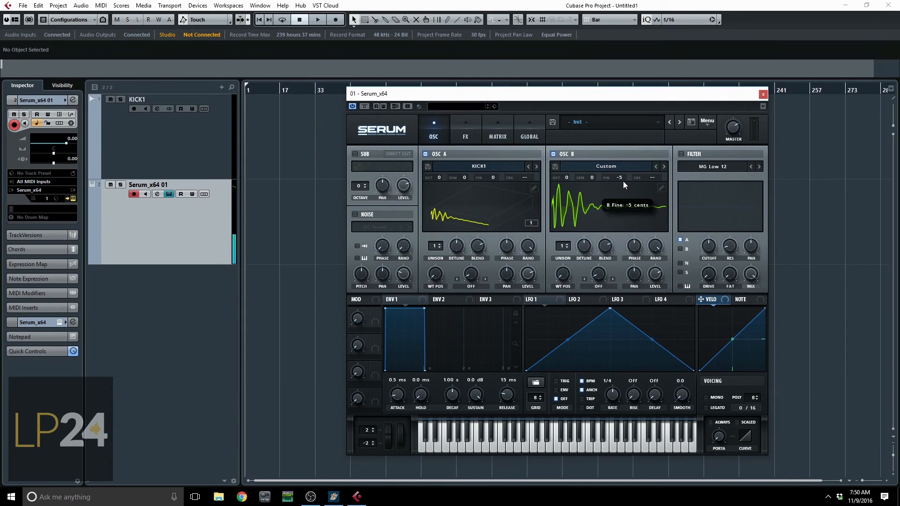
Set OSC B's warp mode to Asym +/-, modulate its warp amount with LFO 1 and set the LFO rate to bar.
left_click(598, 286)
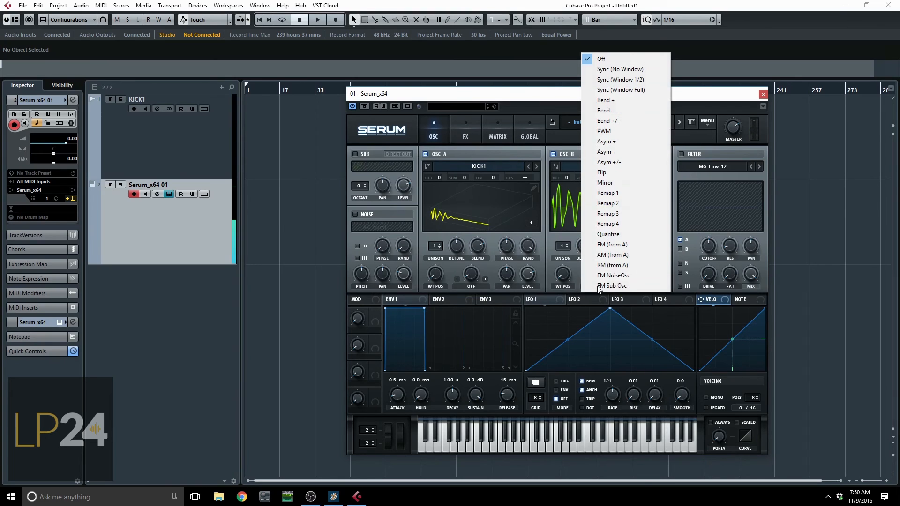
left_click(628, 163)
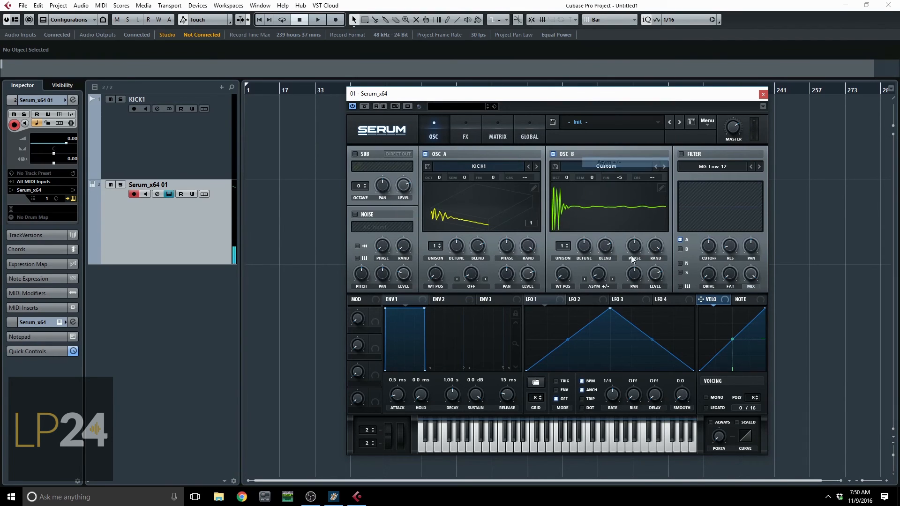
mouse_move(597, 281)
left_mouse_down()
mouse_move(618, 180)
mouse_move(610, 299)
mouse_move(614, 270)
mouse_move(606, 276)
left_mouse_up()
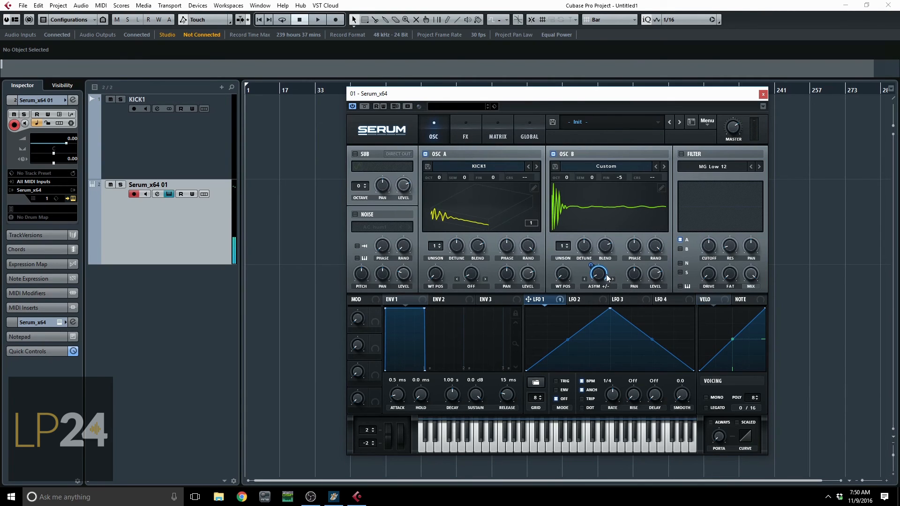
left_click_drag(617, 398, 615, 415)
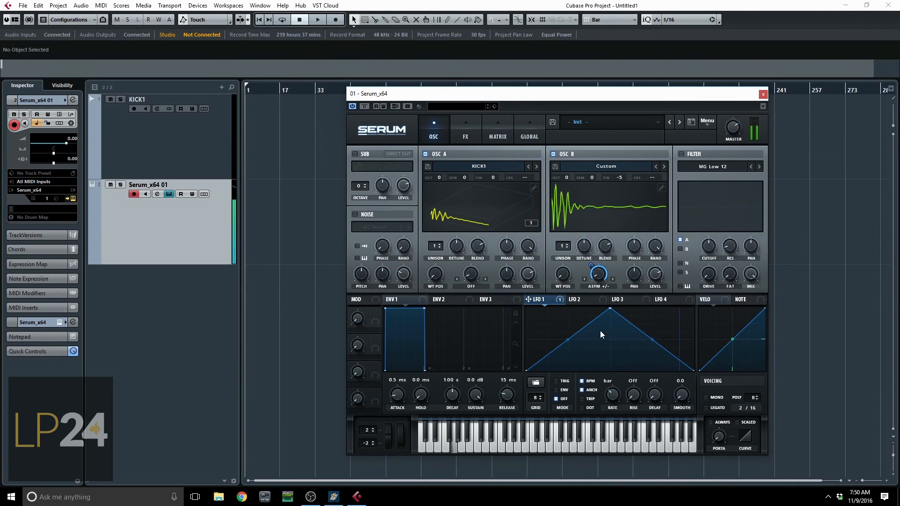
Set OSC A's warp to Remap 1 and reshape its remap curve with a downward bend and a raised extra point near the start.
left_click(477, 286)
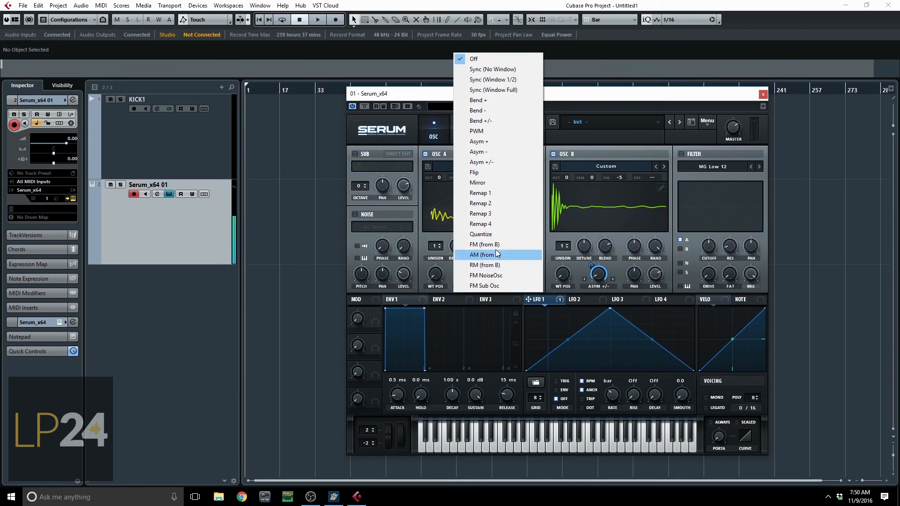
left_click(500, 191)
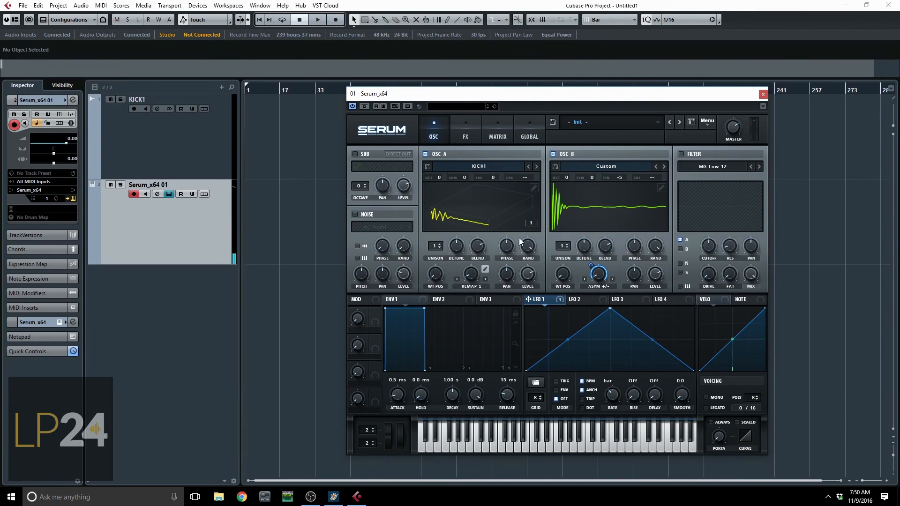
left_click(485, 269)
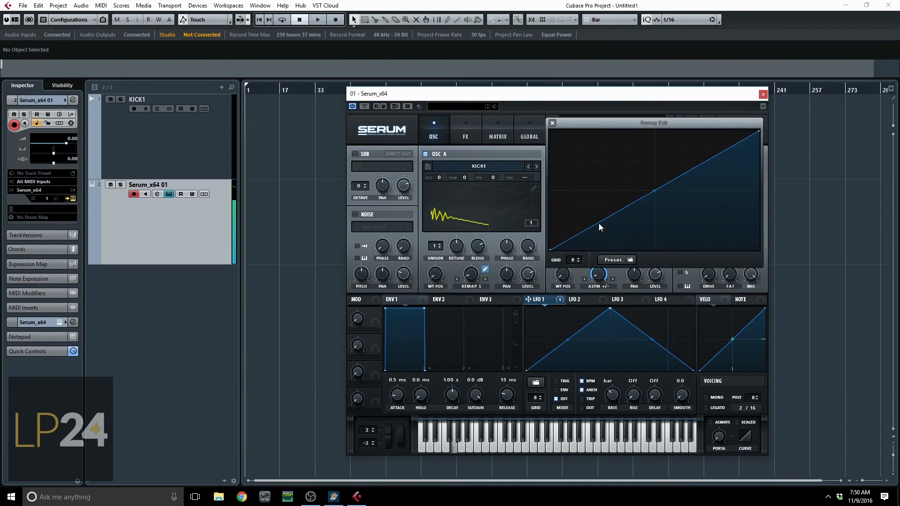
left_click_drag(651, 190, 657, 231)
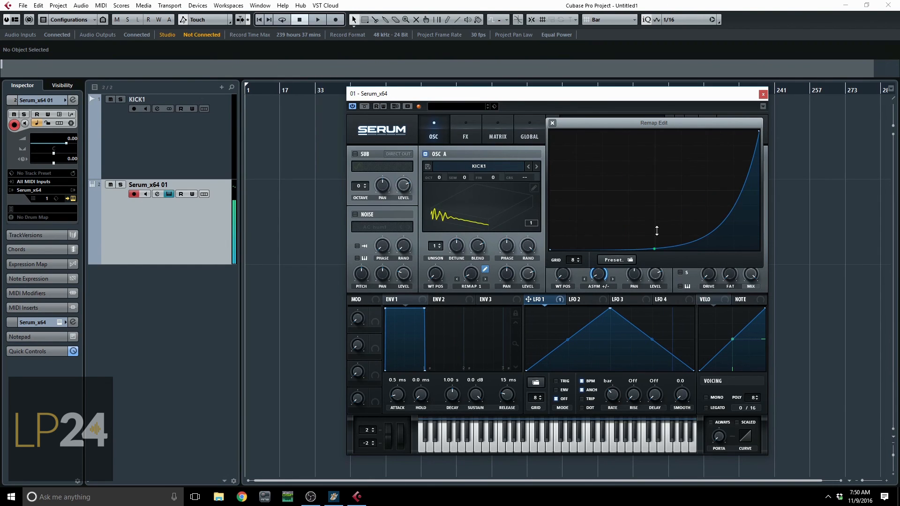
double_click(583, 213)
left_click_drag(580, 212, 585, 186)
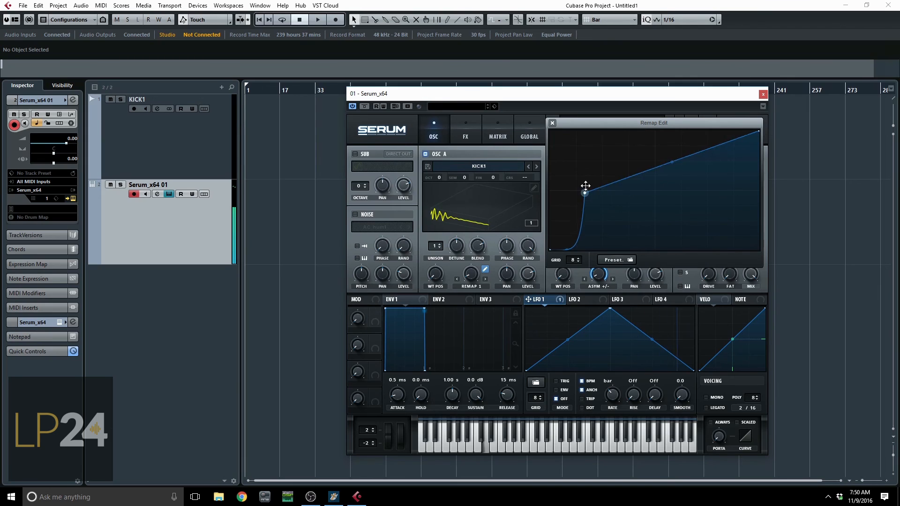
left_click(553, 123)
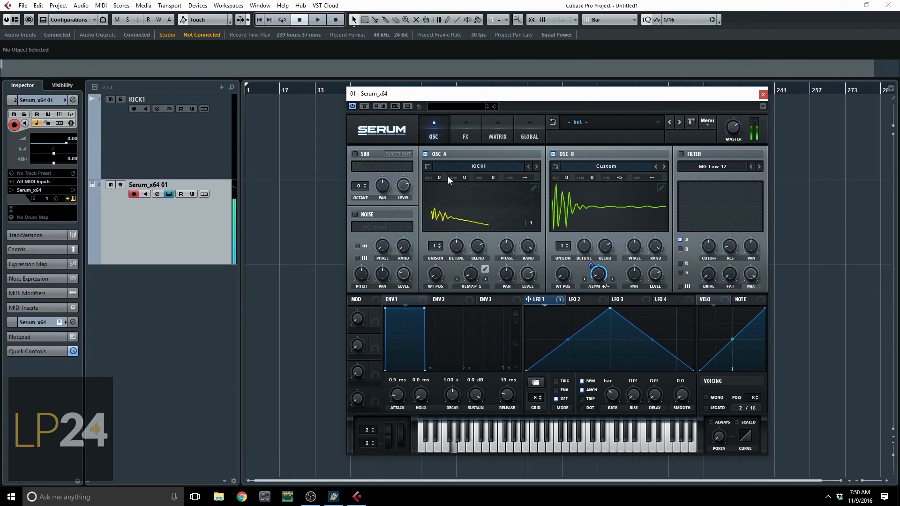
Lower OSC A's octave to -1 and resample the combined sound to OSC A.
left_click_drag(448, 176, 443, 190)
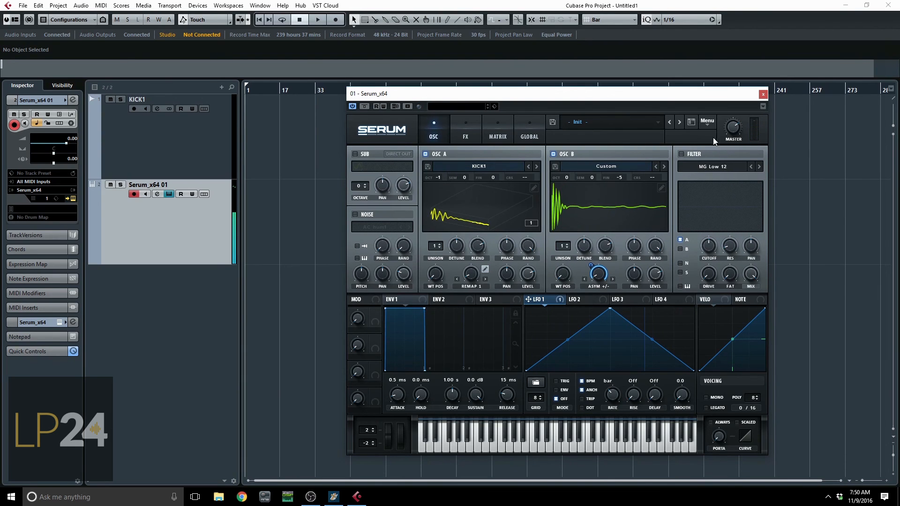
left_click(708, 124)
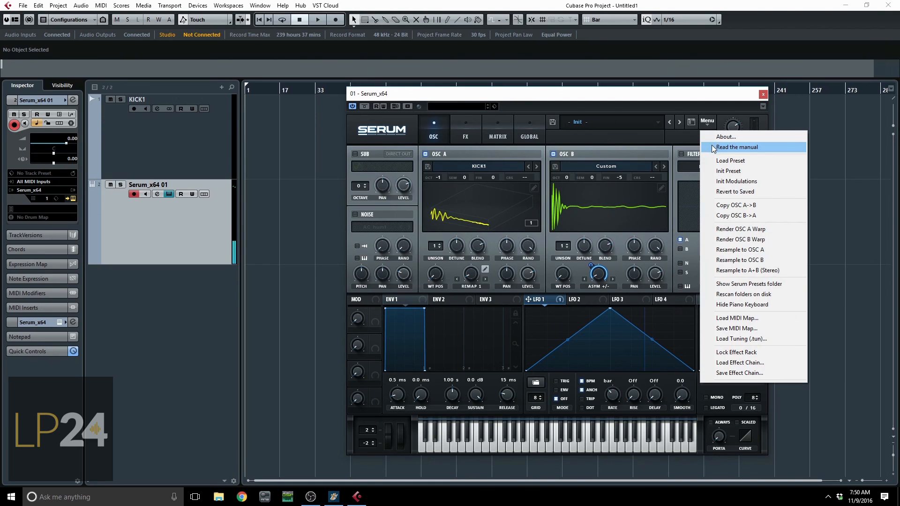
left_click(739, 252)
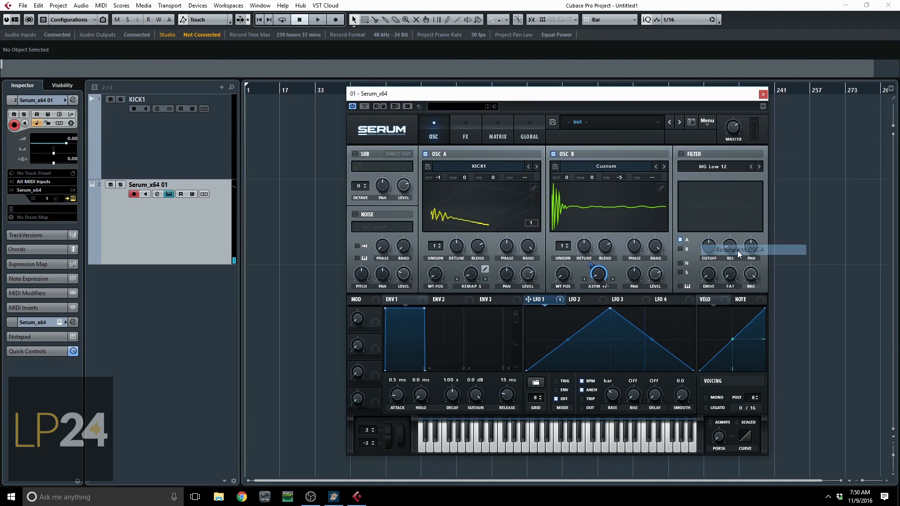
Switch off OSC B and OSC A's warp mode, and sweep OSC A's wavetable position through the resampled frames.
left_click(553, 154)
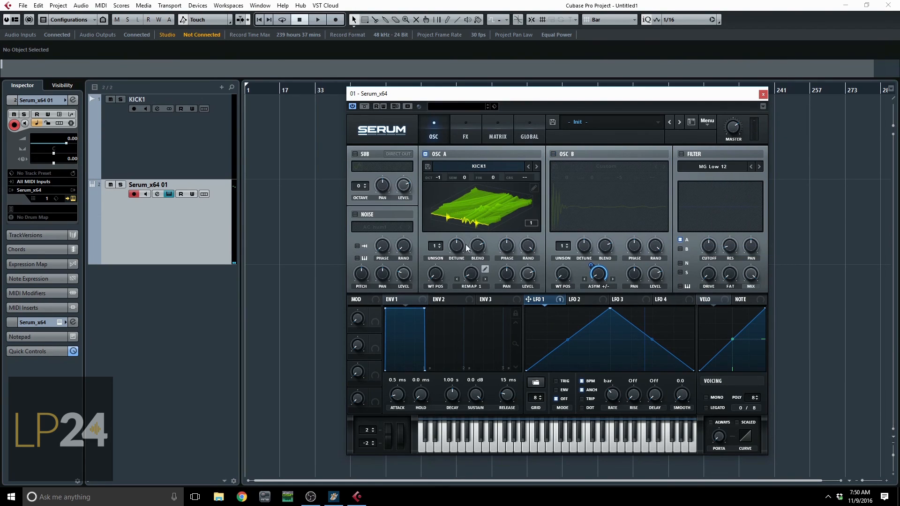
left_click(470, 287)
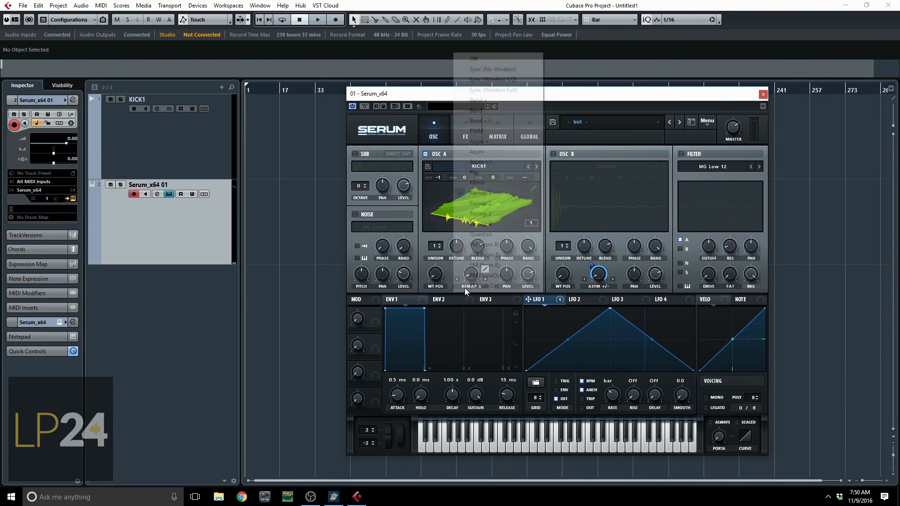
left_click(499, 59)
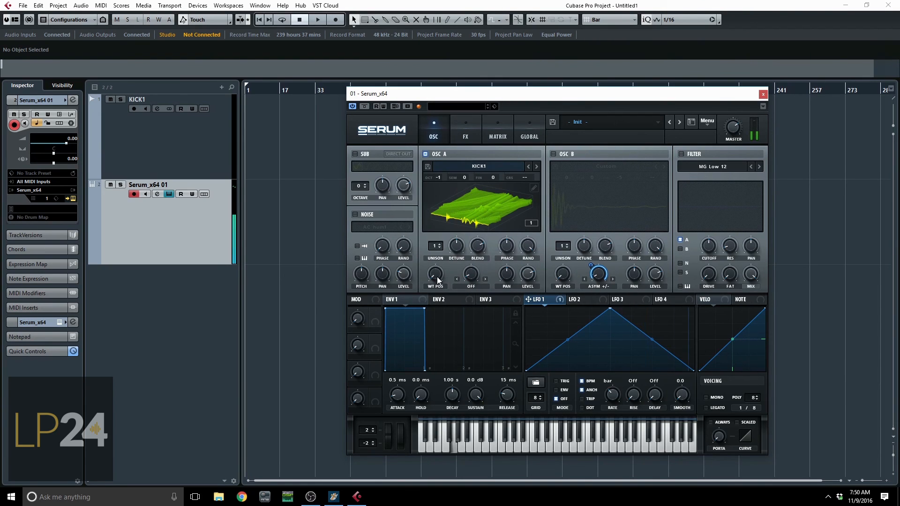
left_click_drag(437, 280, 435, 181)
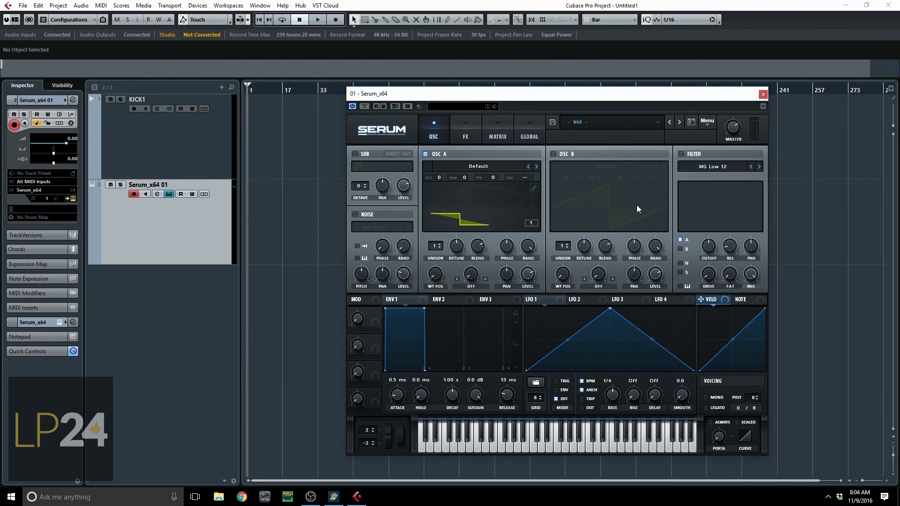